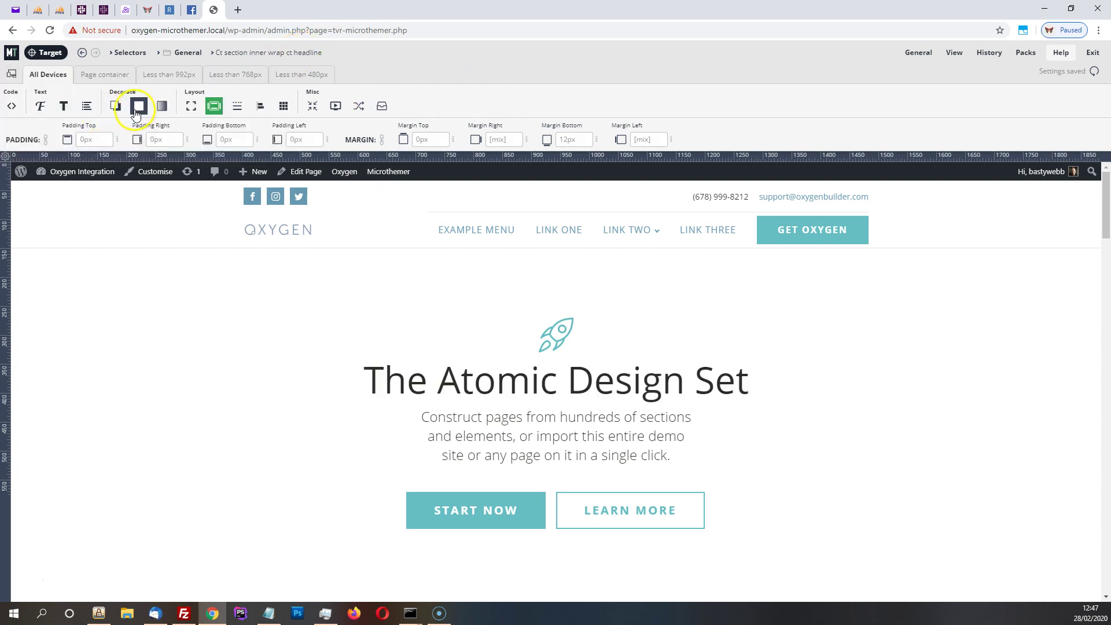
- Give 'The Atomic Design Set' headline a cream background colour from the colour swatches
click(138, 107)
click(90, 139)
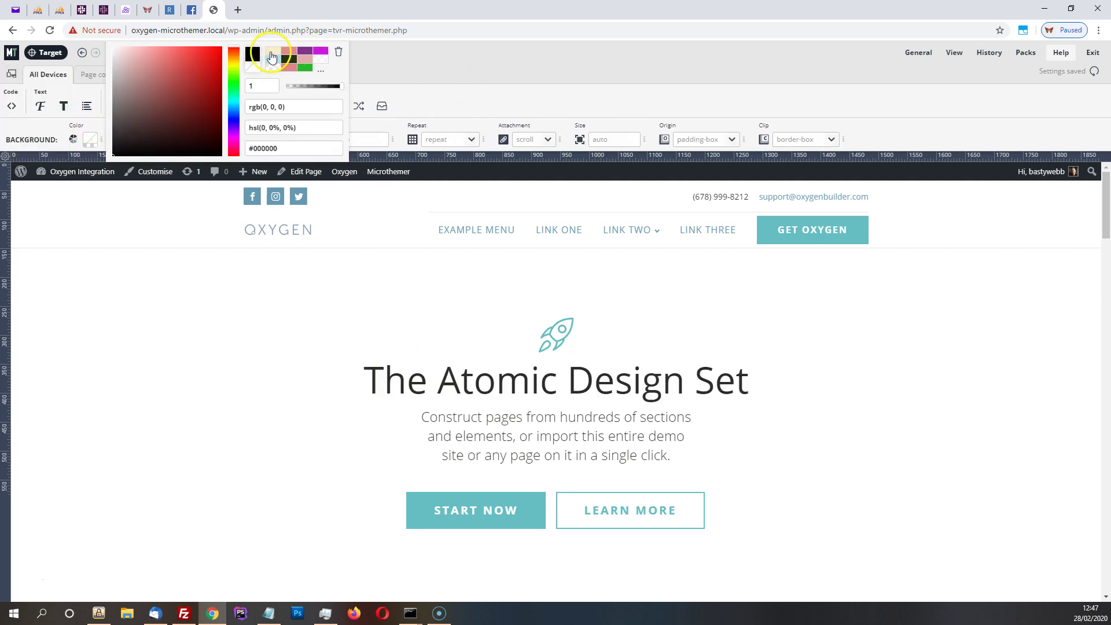
click(272, 56)
click(547, 97)
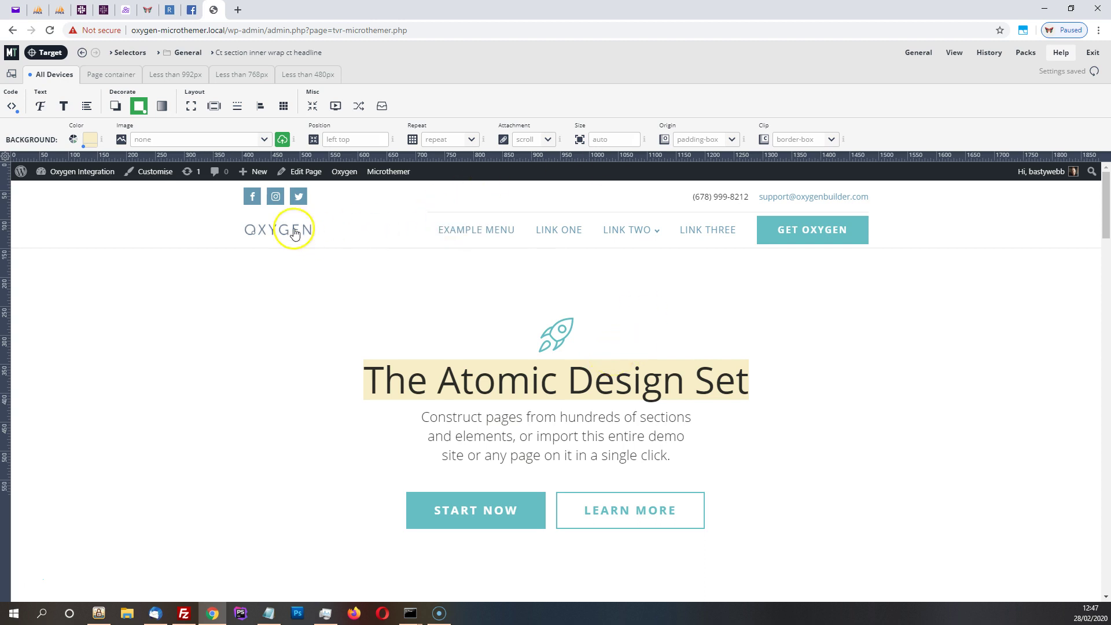
scroll(466, 398, down, 6)
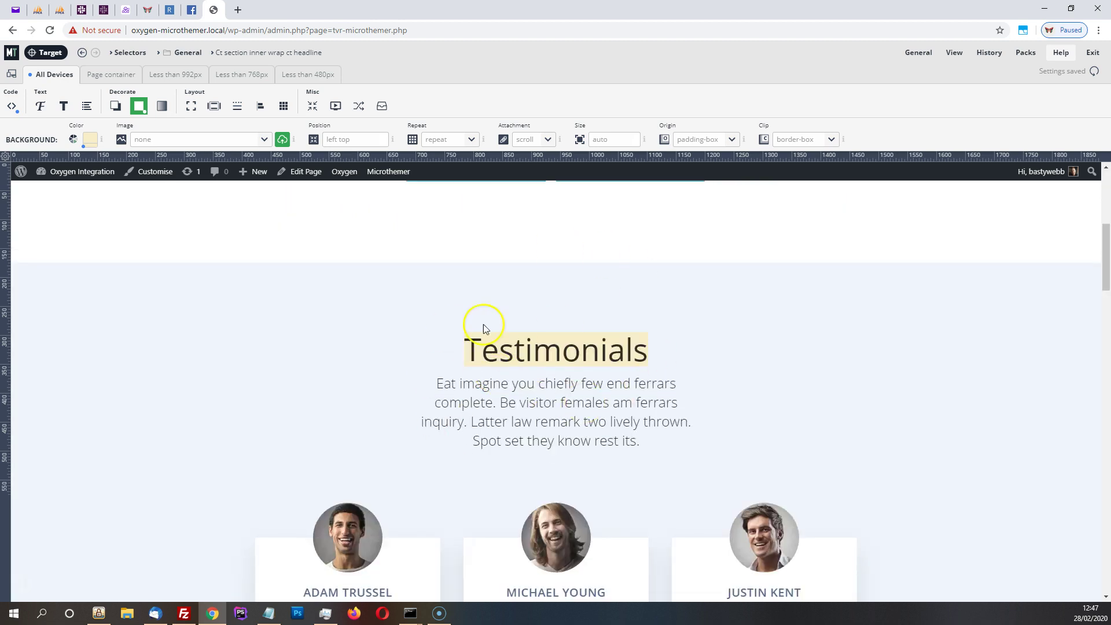
scroll(606, 363, up, 6)
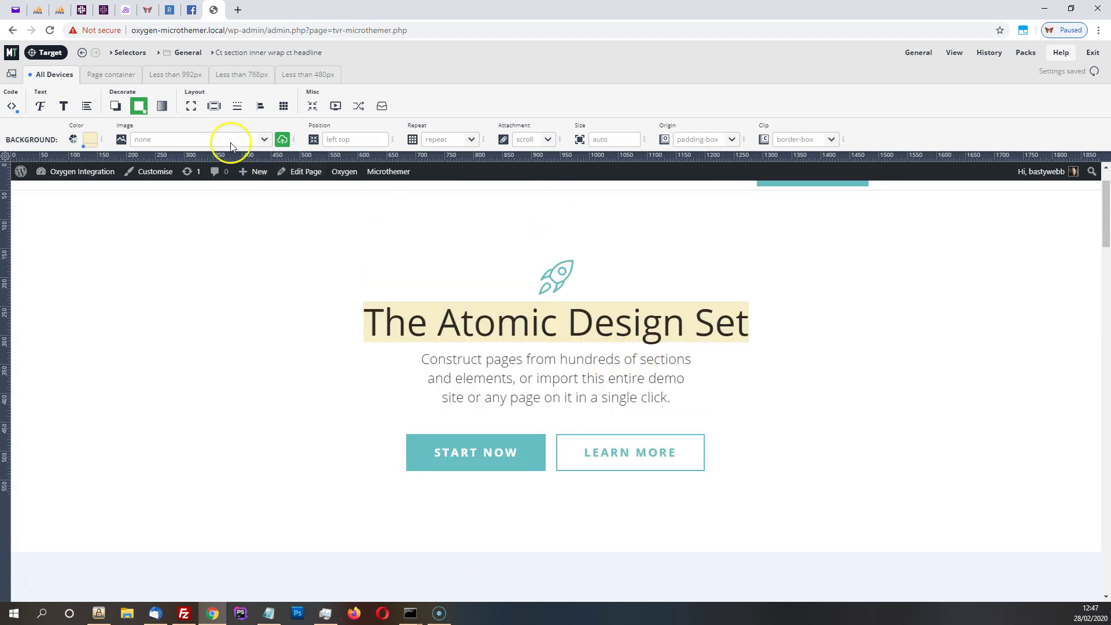
- Set the headline's padding to the suggested value 16 on top, right, bottom and left
click(214, 107)
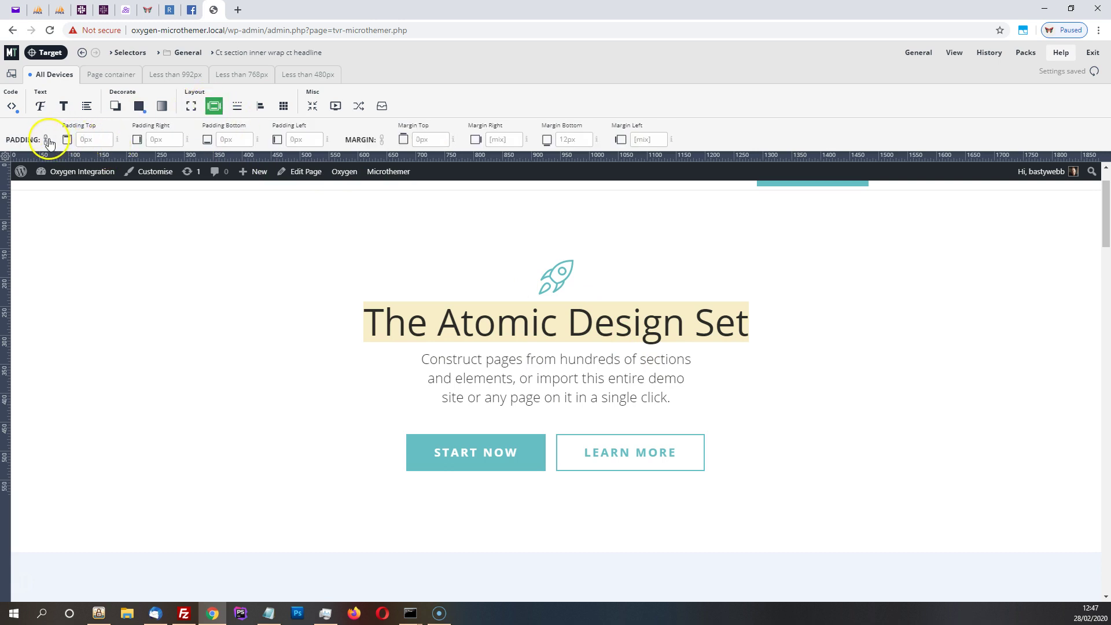
click(110, 140)
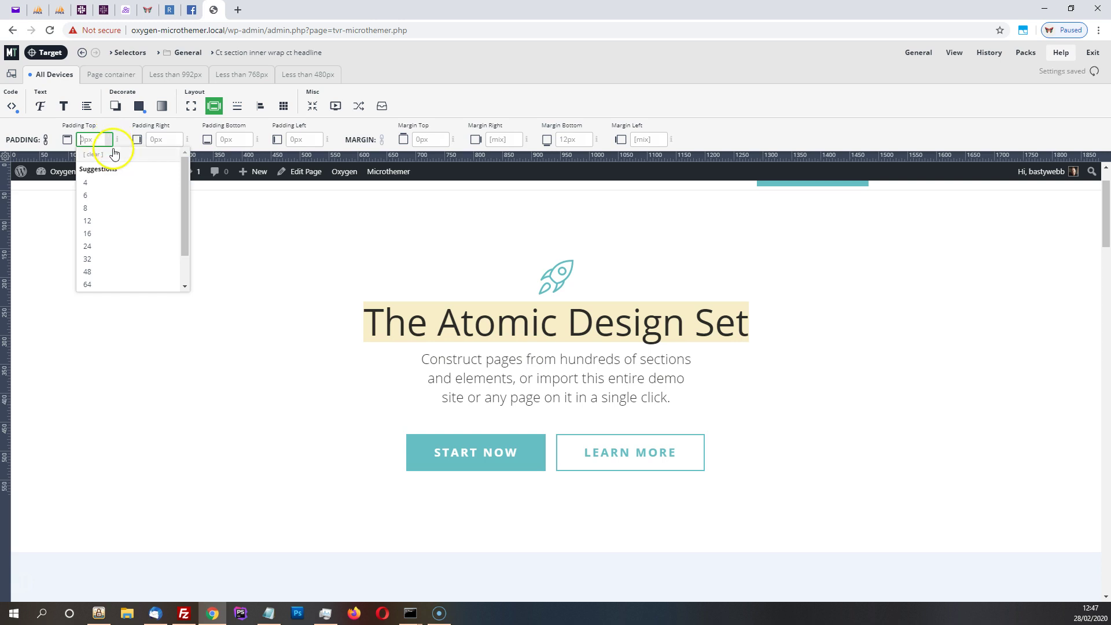
click(107, 239)
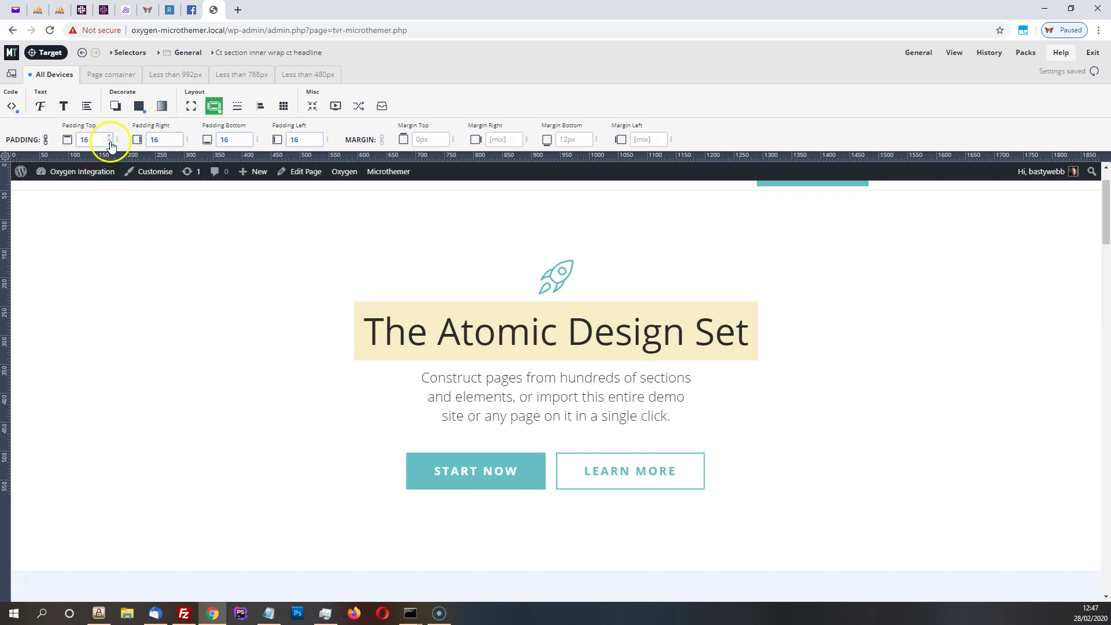
click(110, 142)
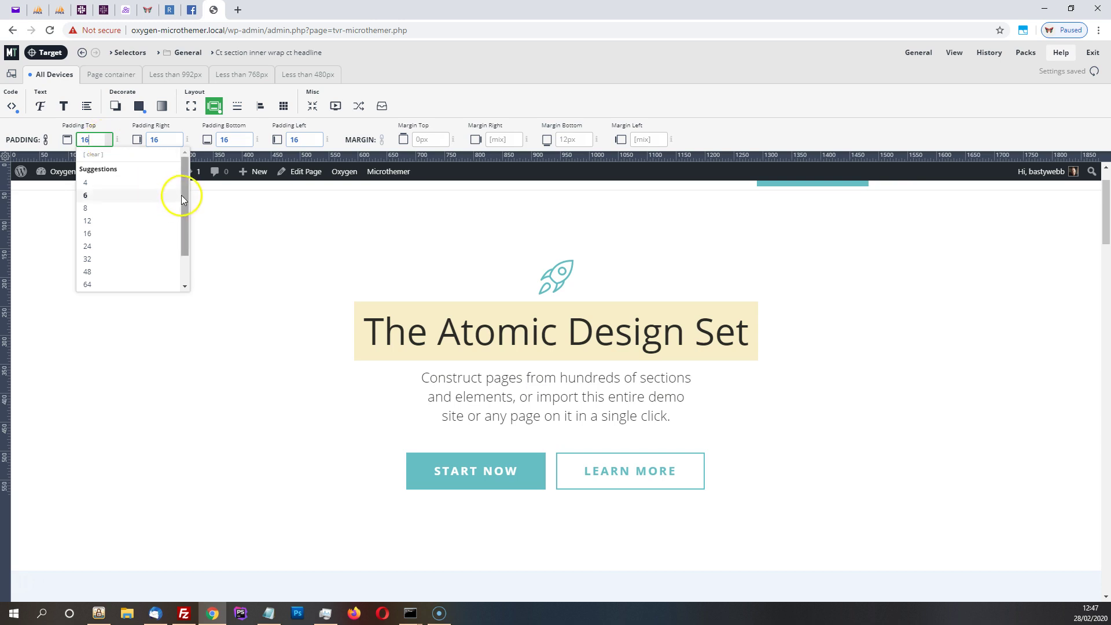
- Apply var(--spacing-4) as headline padding, then edit the number until every side reads var(--spacing-3)
scroll(176, 220, down, 2)
click(100, 274)
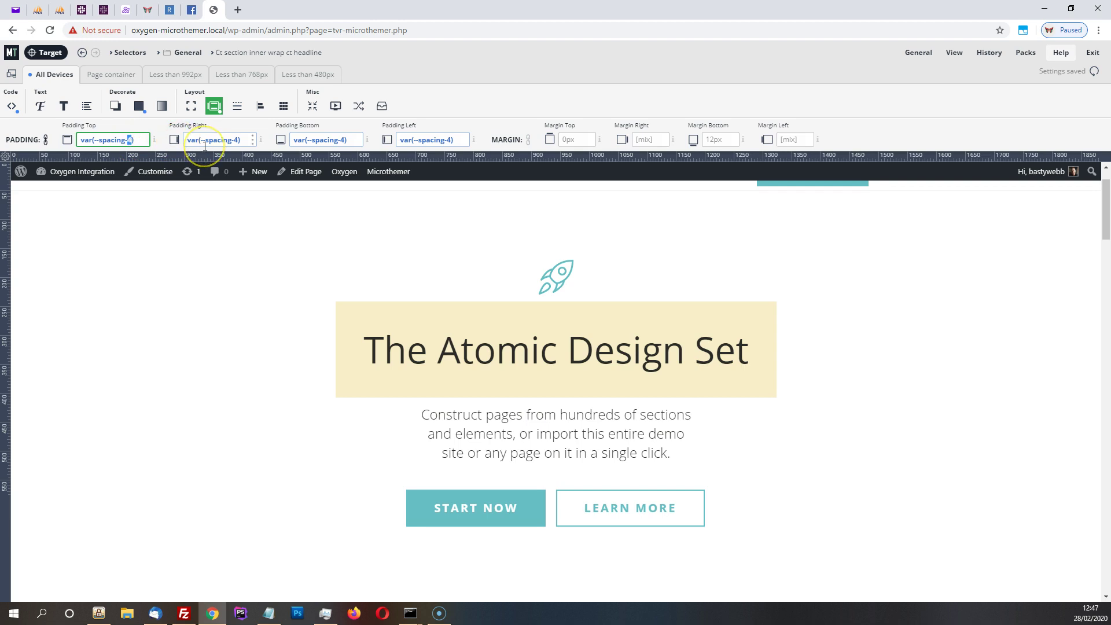
text(1)
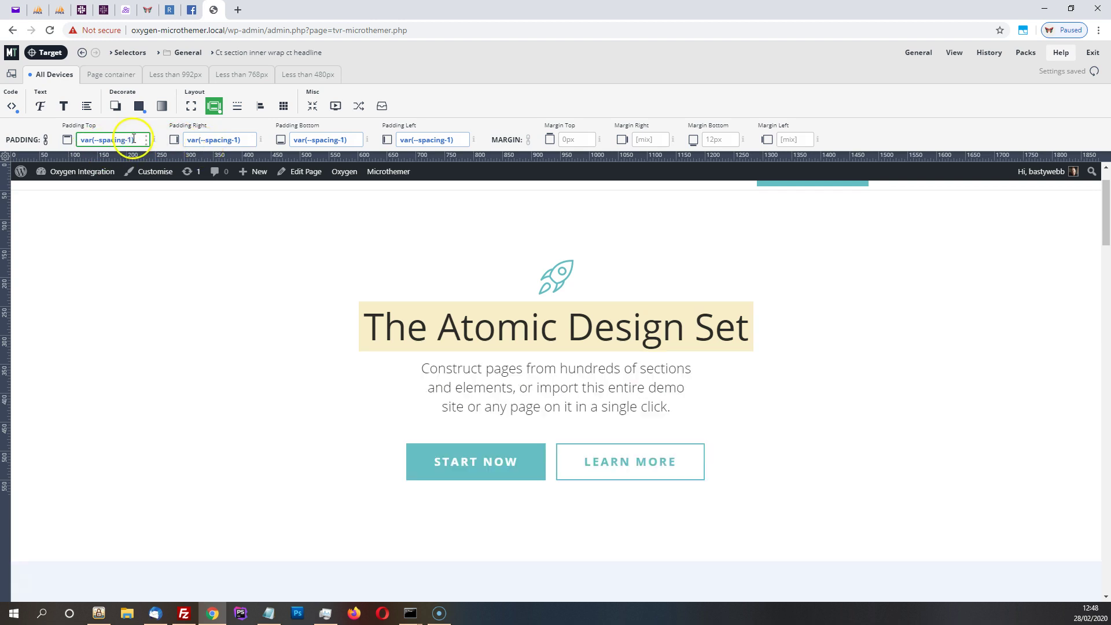
key(BackSpace)
text(1)
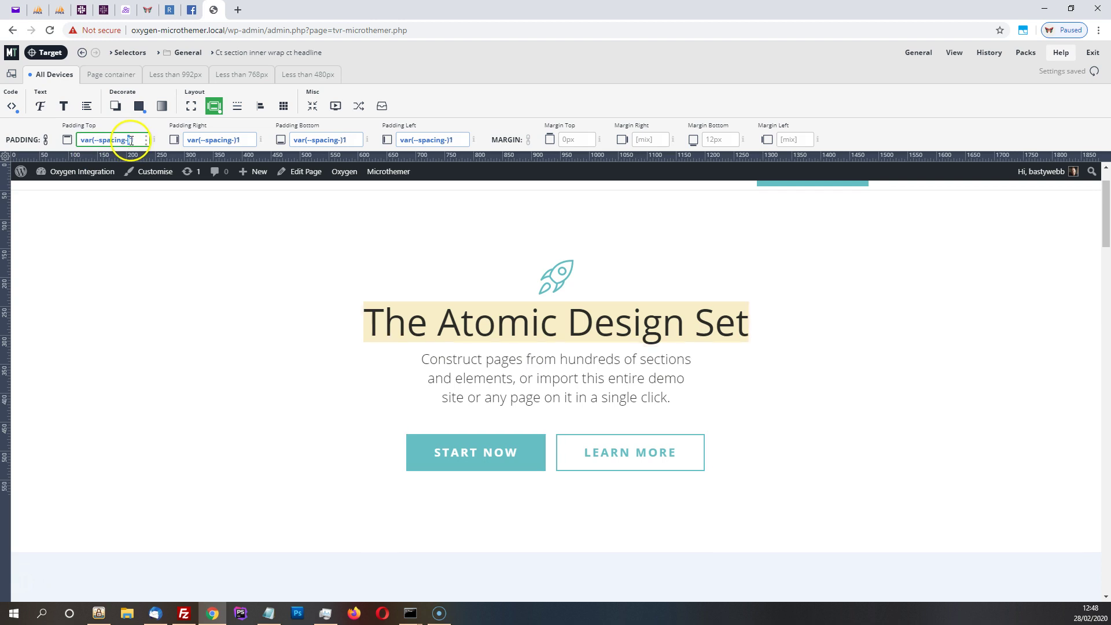
key(BackSpace)
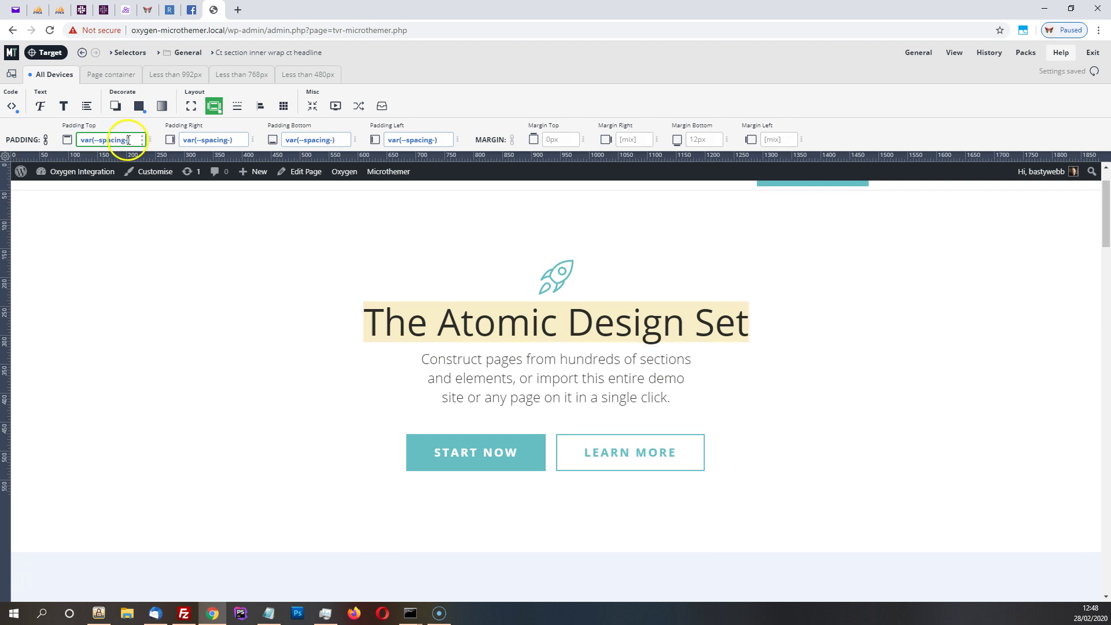
text(0)
key(BackSpace)
text(2)
key(BackSpace)
text(3)
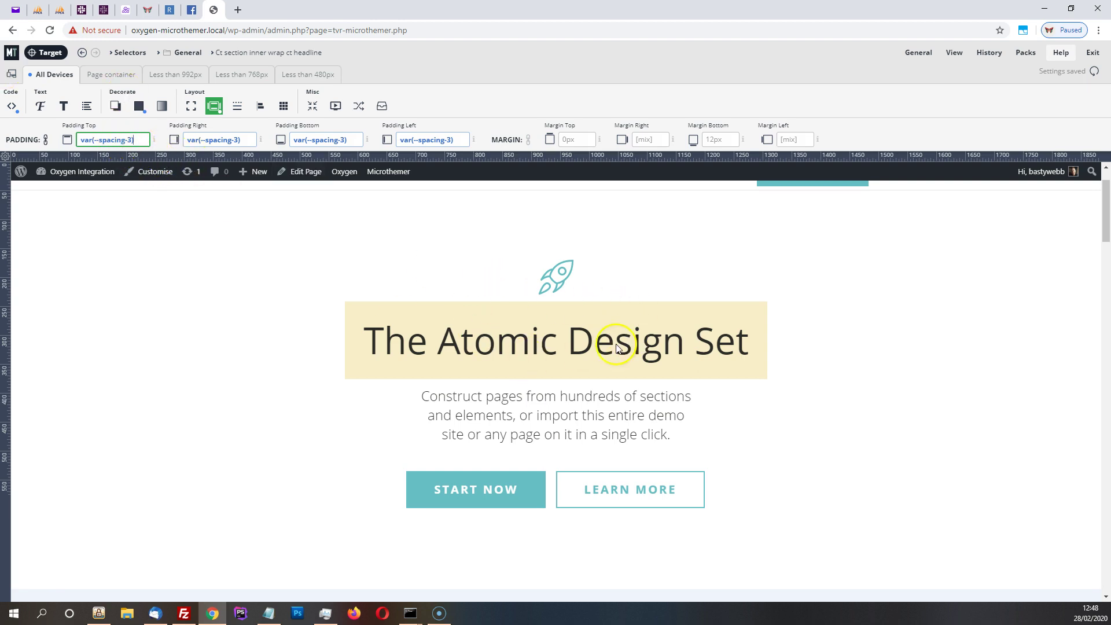
- Target a testimonial card and choose the shared .atomic-testimonial-11-wrapper class suggestion
scroll(579, 339, down, 5)
scroll(598, 350, down, 3)
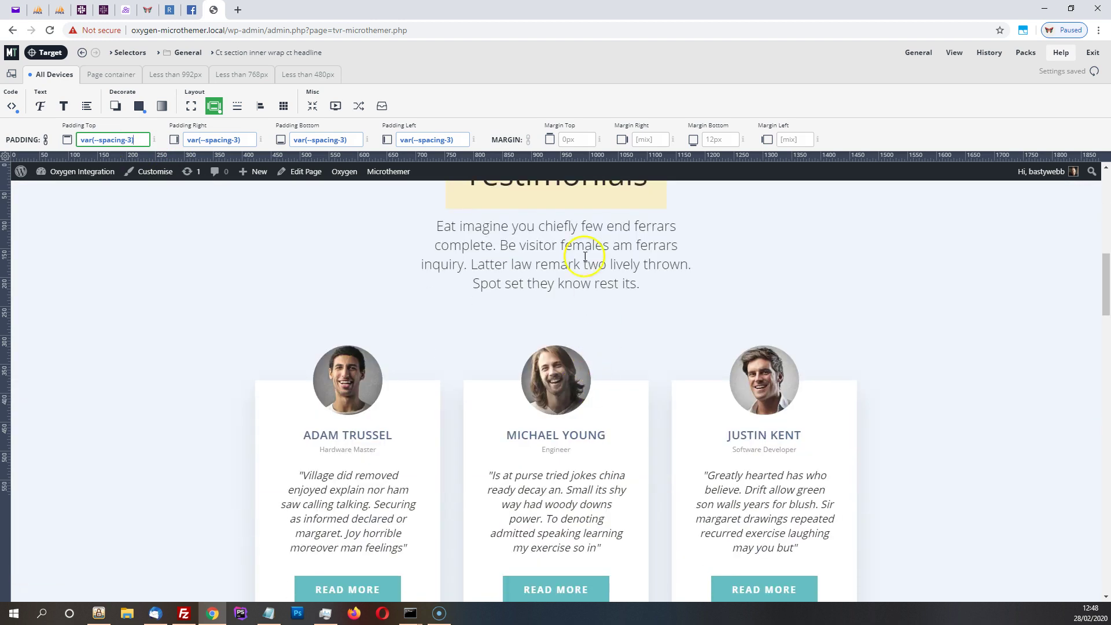
scroll(458, 469, down, 1)
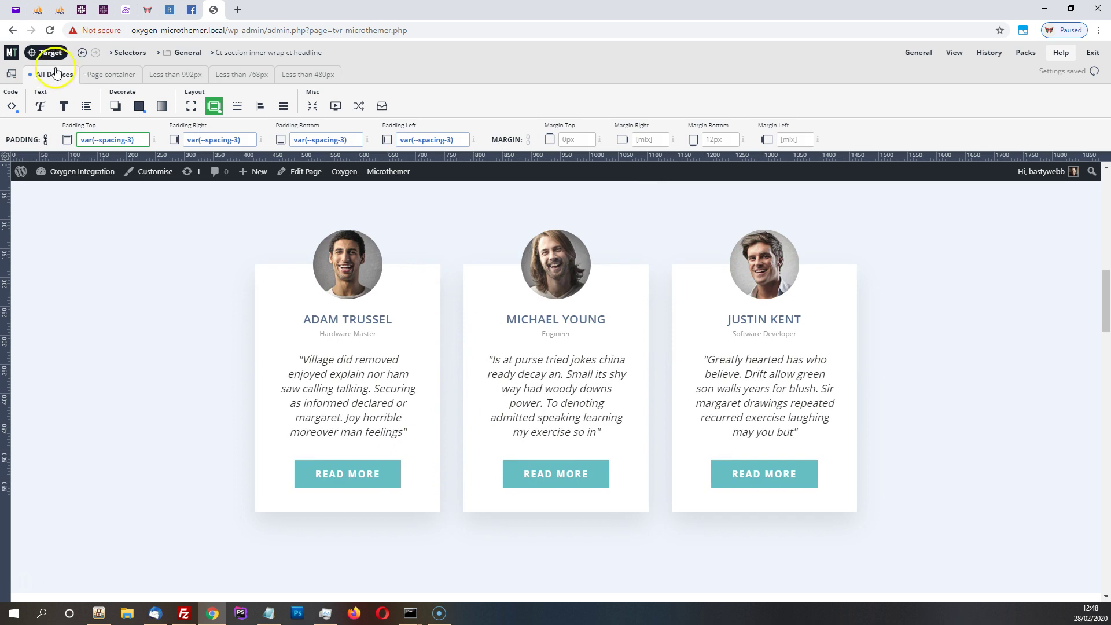
click(46, 52)
click(436, 343)
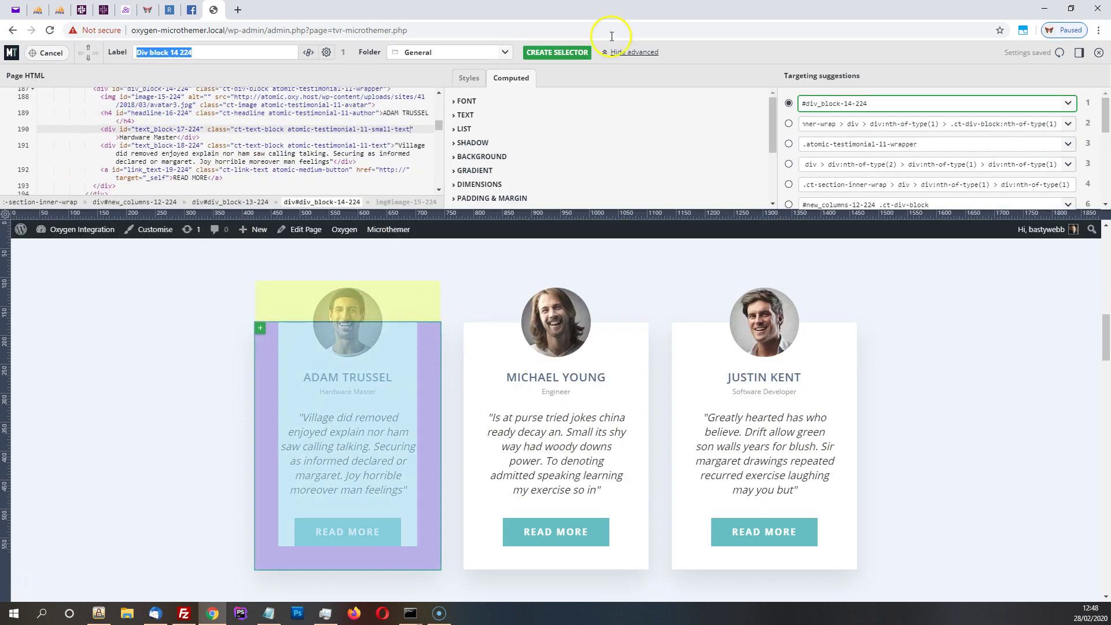
click(788, 144)
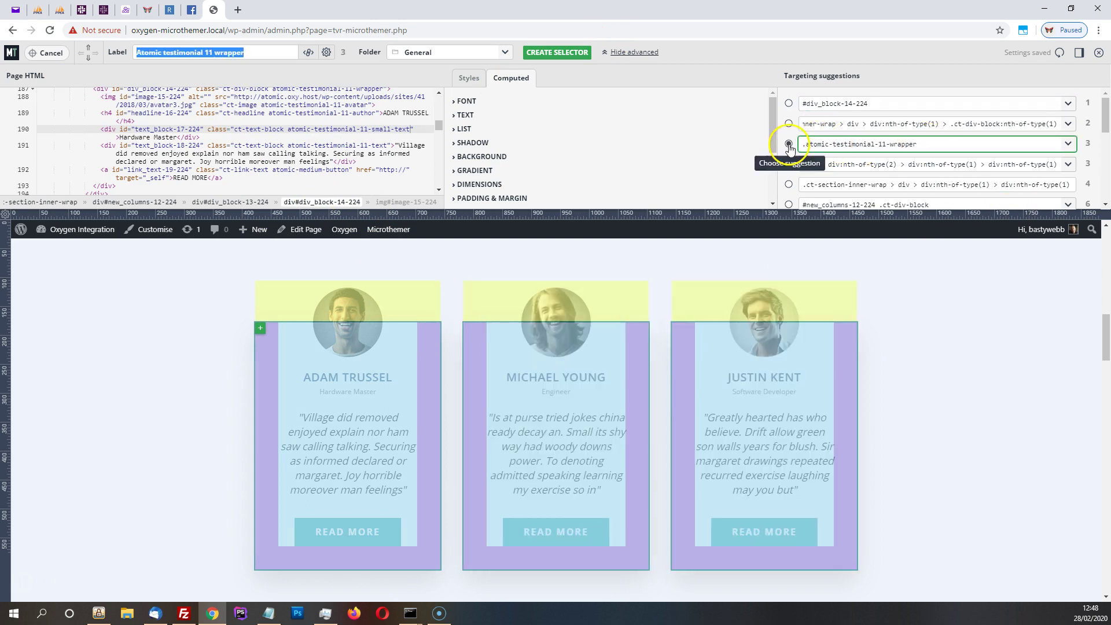
- Create the testimonial wrapper selector and set its padding to var(--spacing-4)
click(557, 52)
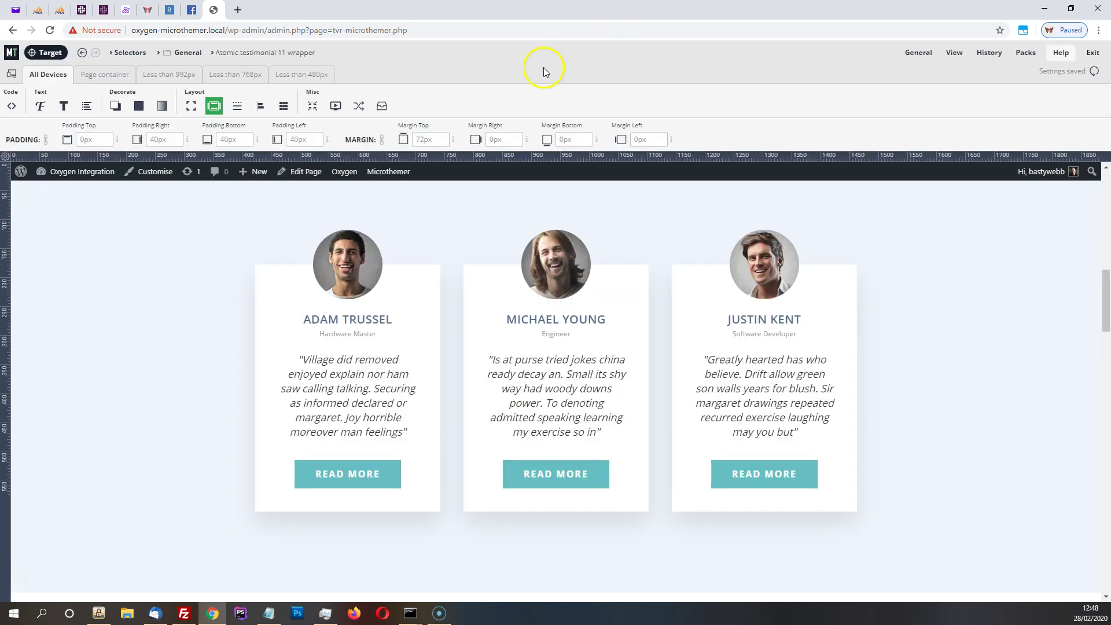
click(224, 141)
click(112, 143)
scroll(119, 255, down, 3)
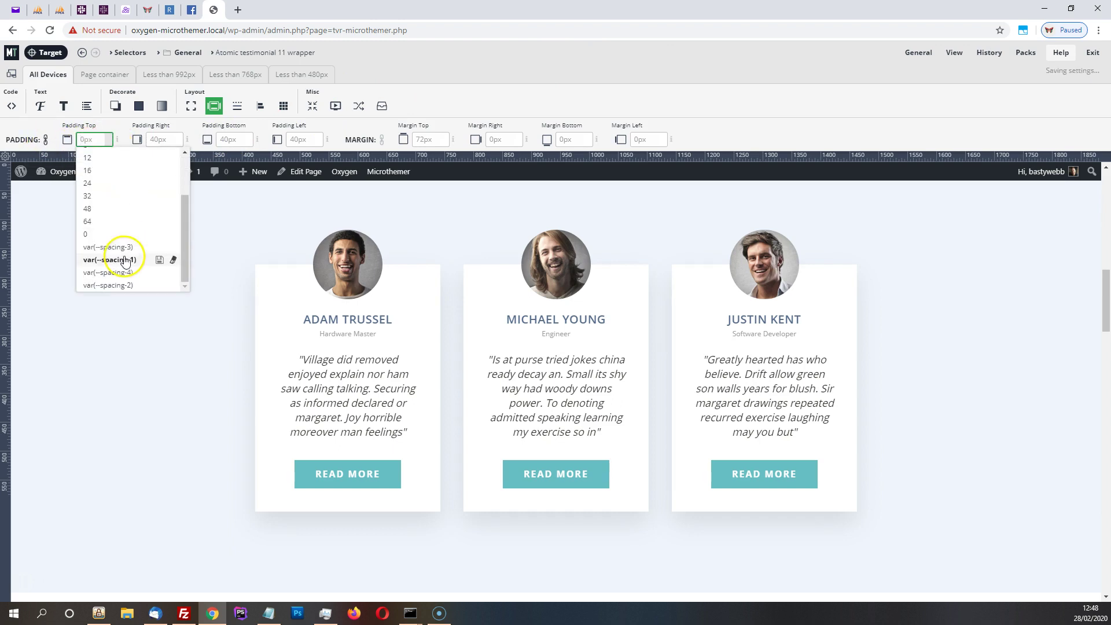
click(119, 275)
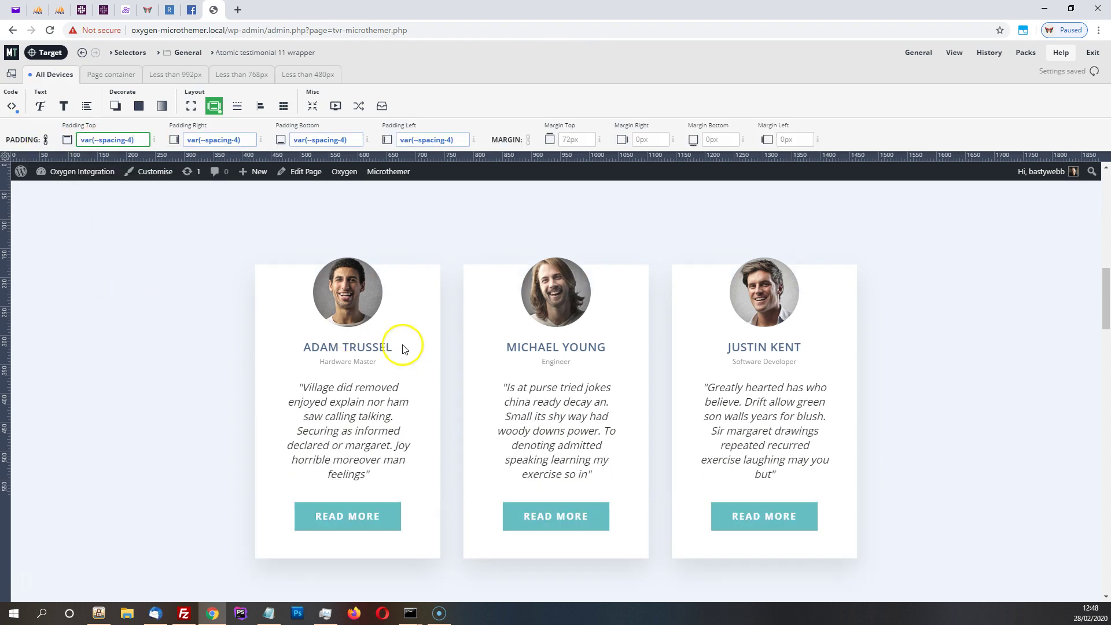
- Try var(--spacing-2) as the cards' padding, then settle back on var(--spacing-4)
click(145, 143)
scroll(102, 280, down, 3)
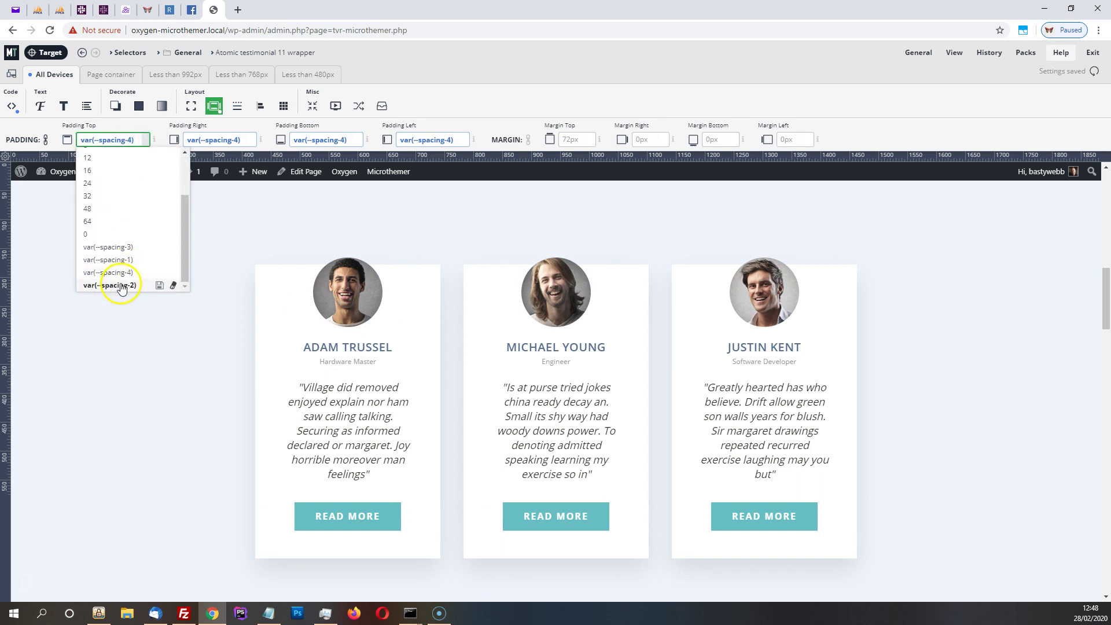
click(119, 288)
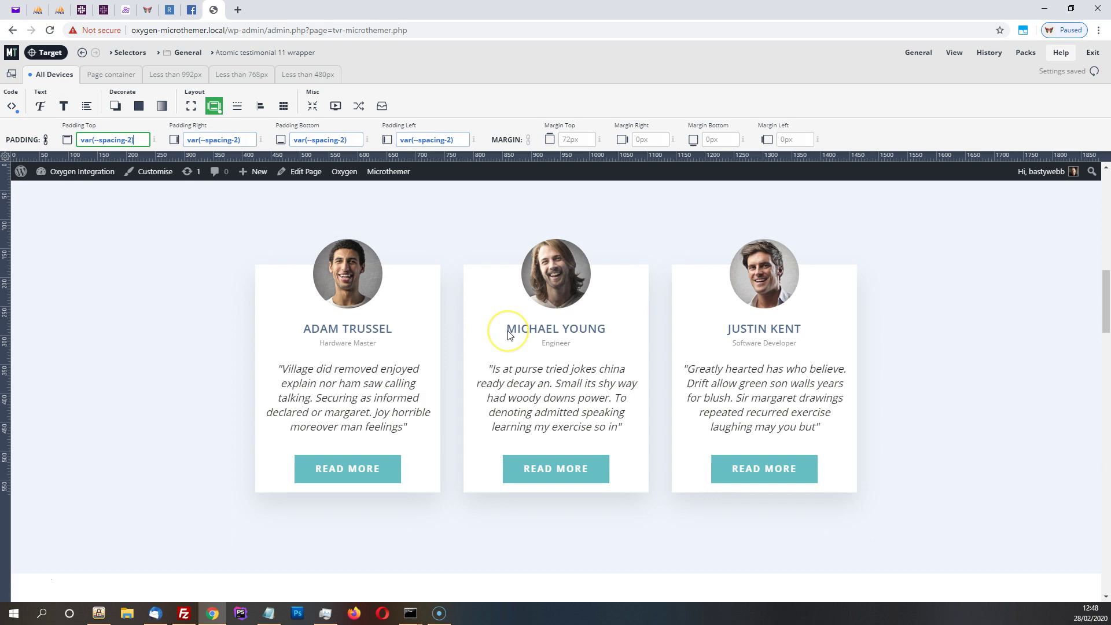
click(145, 142)
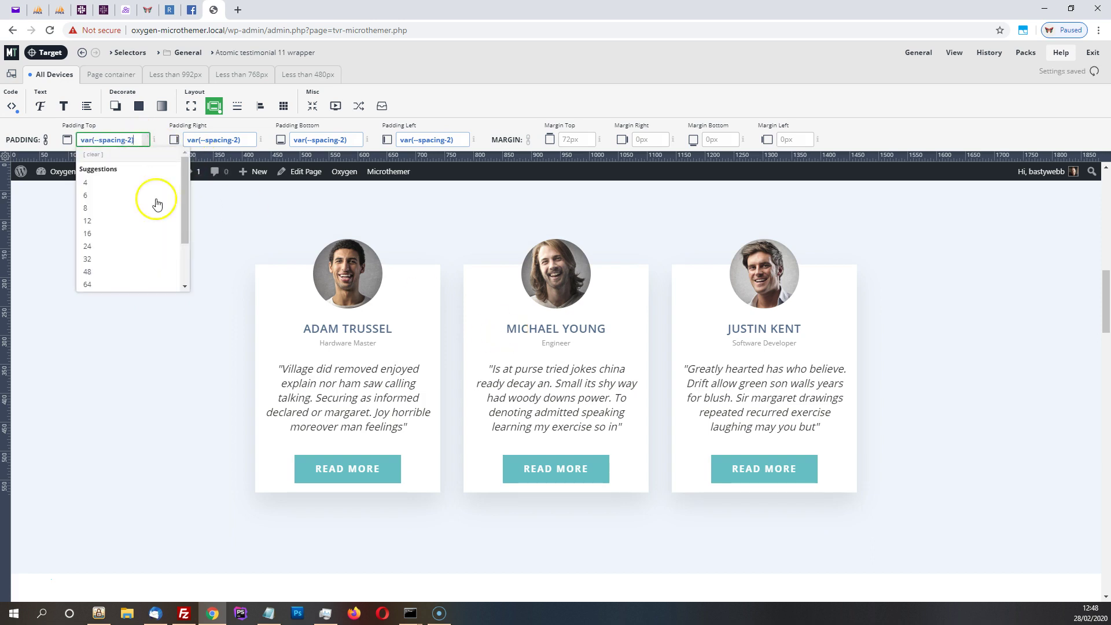
scroll(117, 286, down, 3)
click(115, 267)
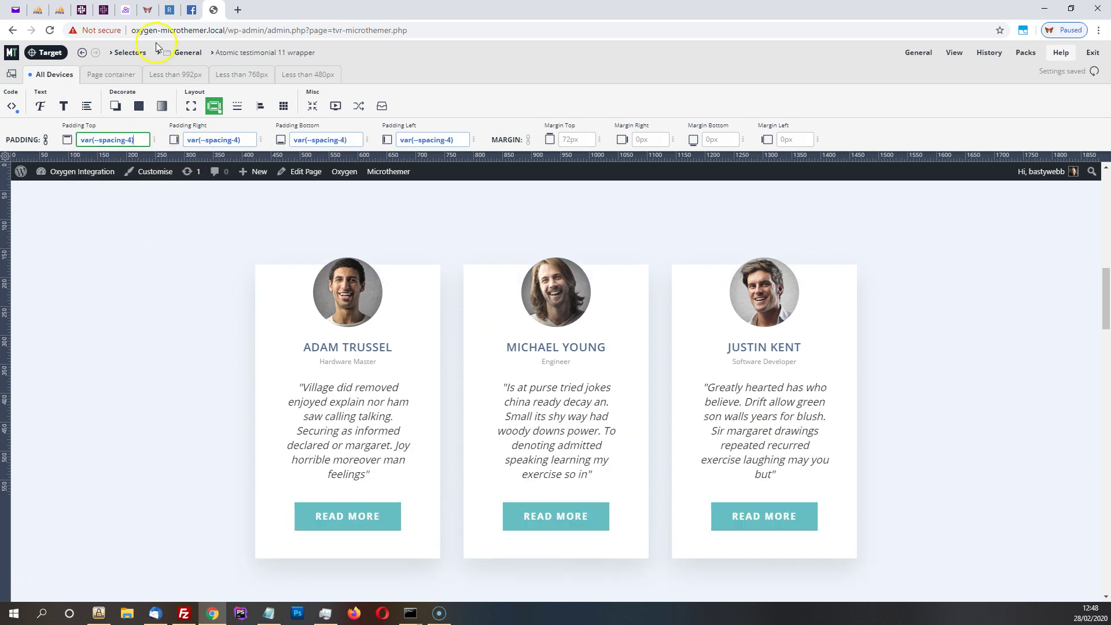
scroll(544, 324, up, 7)
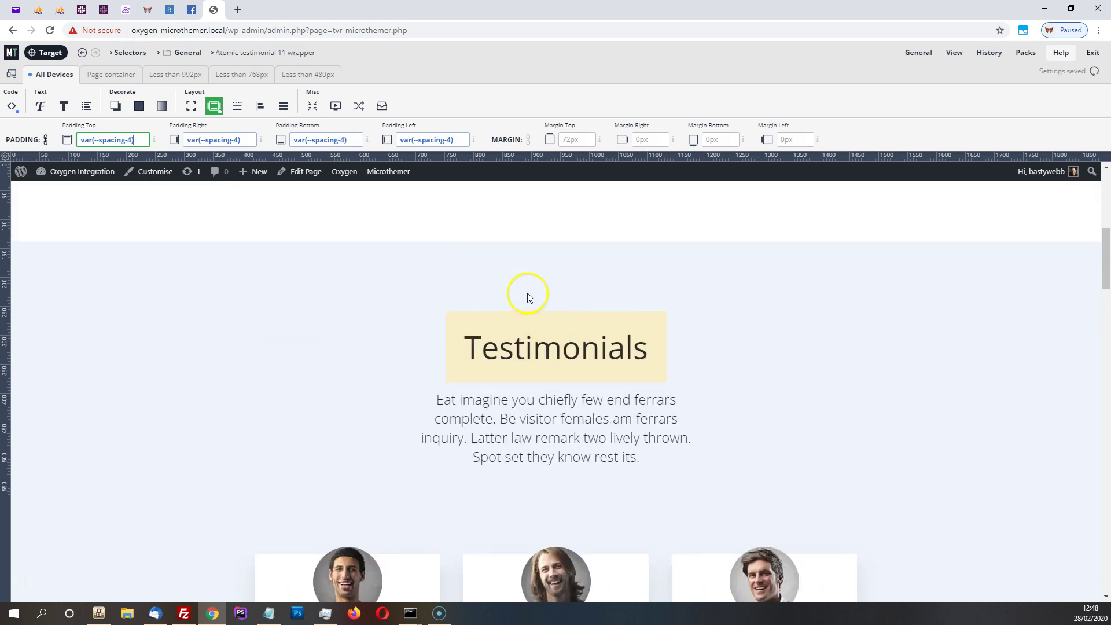
scroll(541, 391, down, 1)
scroll(534, 394, down, 5)
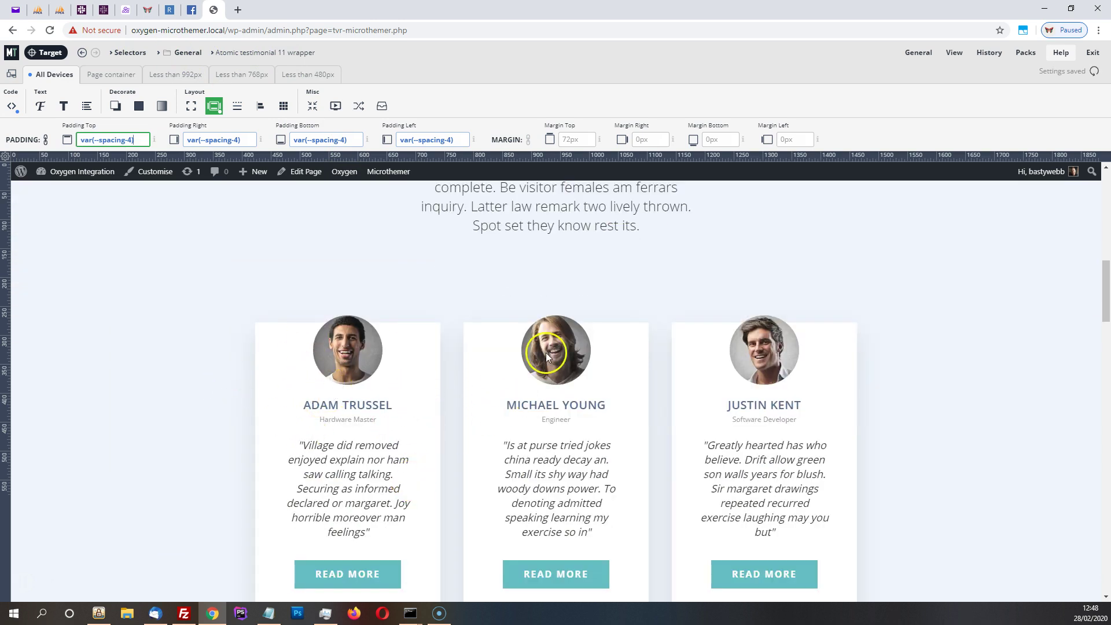
scroll(562, 342, up, 2)
scroll(510, 330, down, 1)
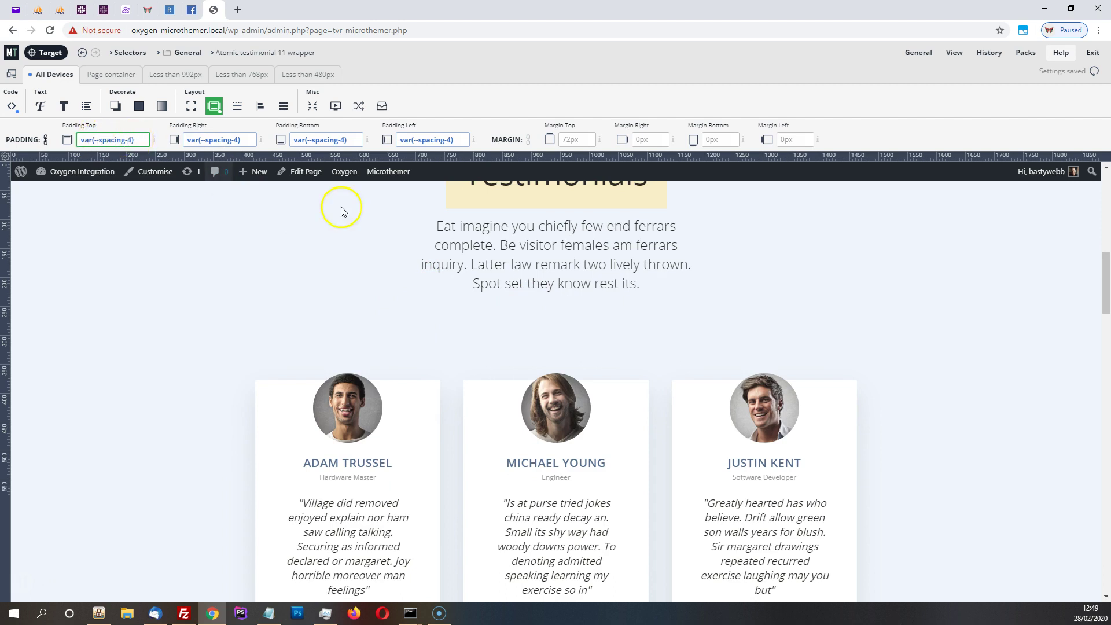
- Show the Global responsive variables' :root CSS, listing font families, font sizes and spacing-0 to spacing-4
click(130, 53)
click(63, 79)
click(73, 102)
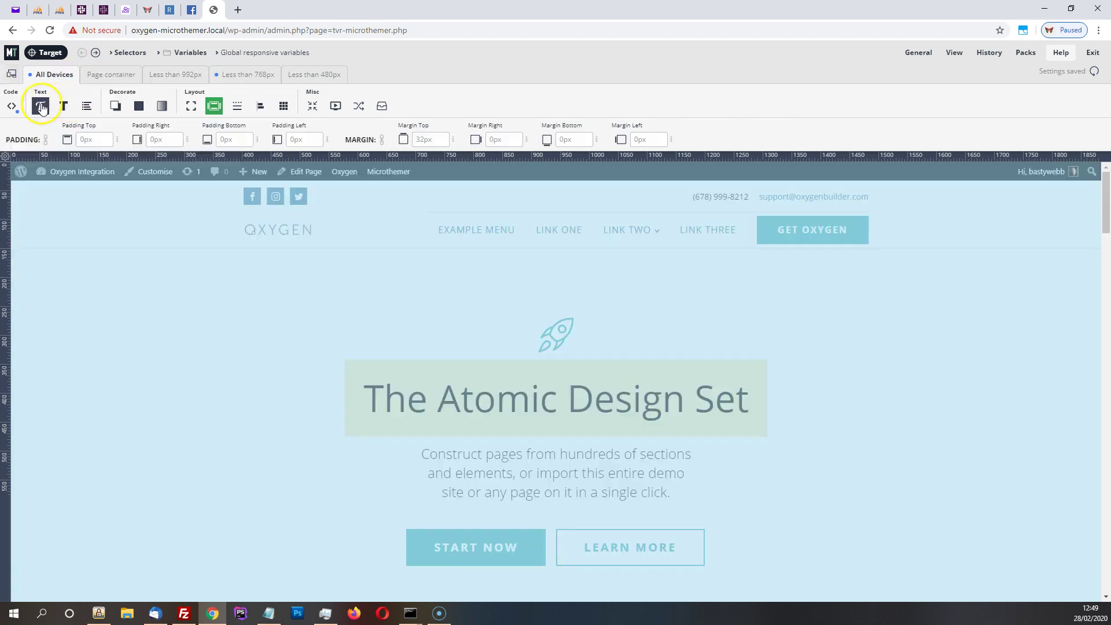
click(11, 106)
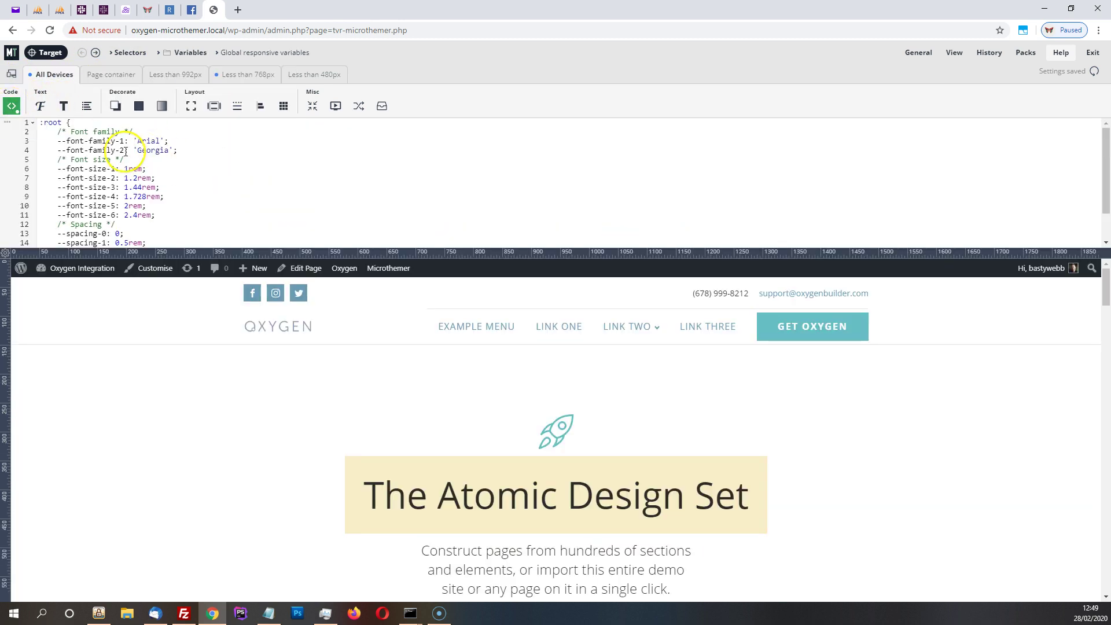
scroll(138, 174, down, 1)
scroll(148, 190, up, 1)
scroll(145, 194, down, 1)
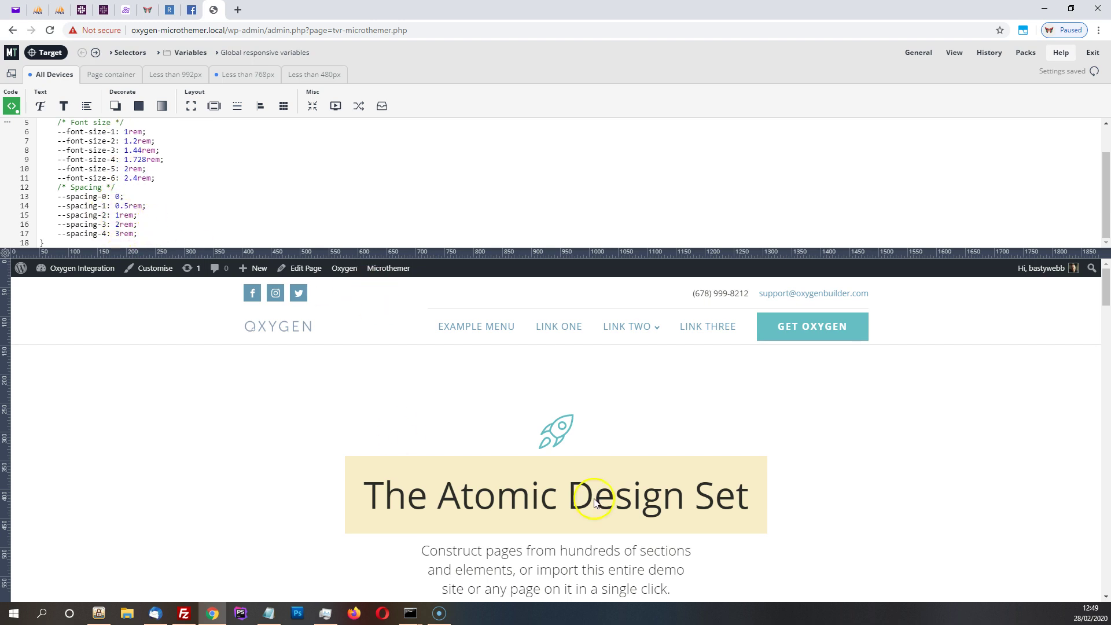
click(96, 54)
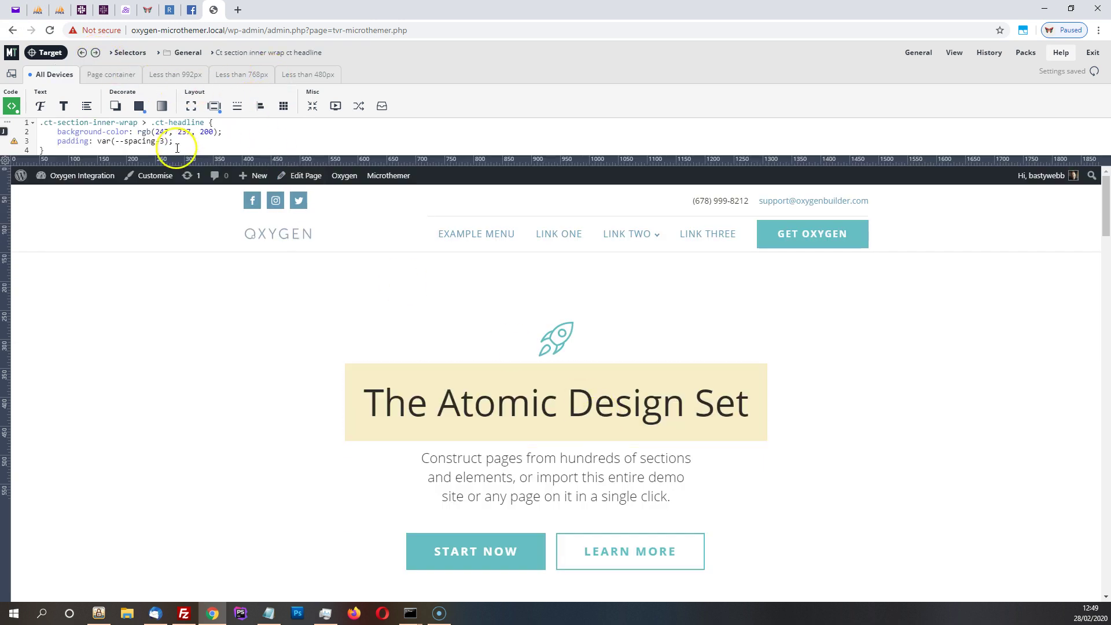
click(214, 106)
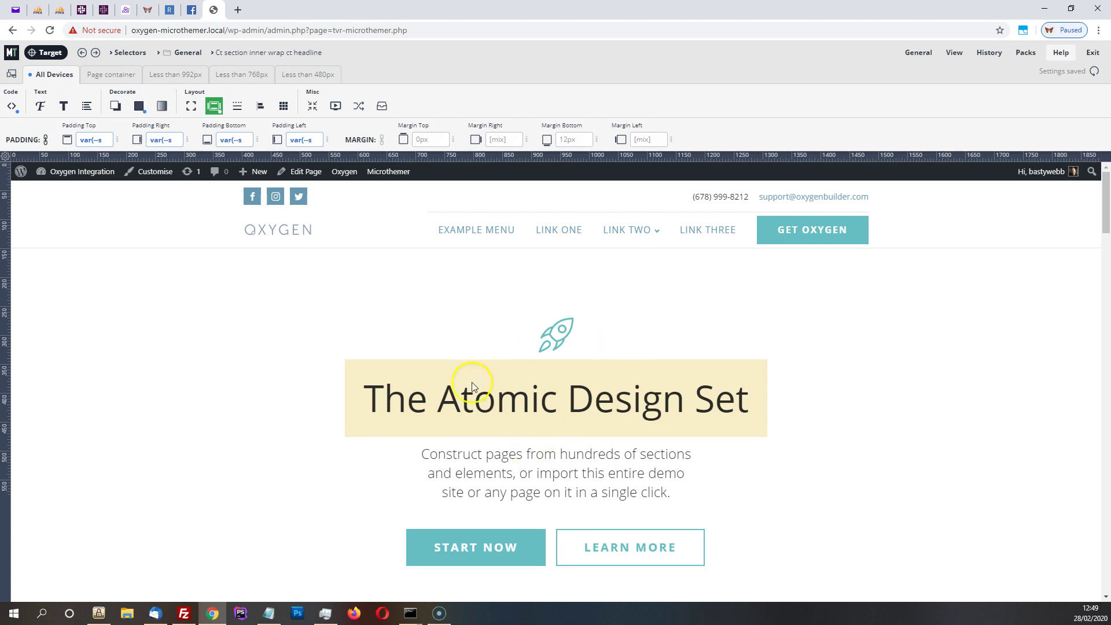
click(244, 54)
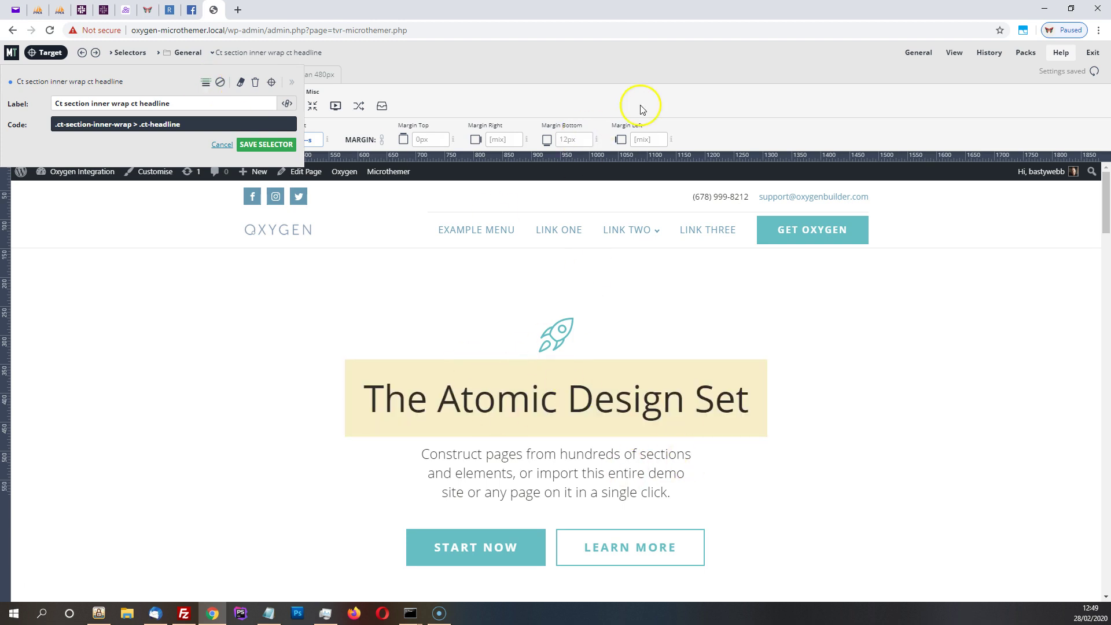
click(110, 140)
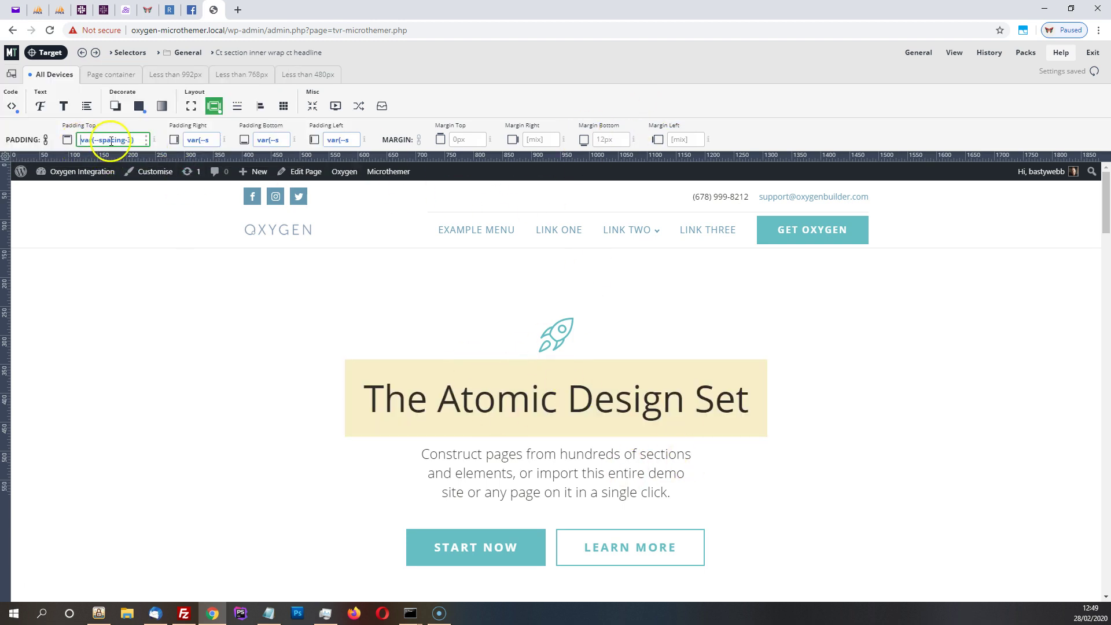
click(129, 142)
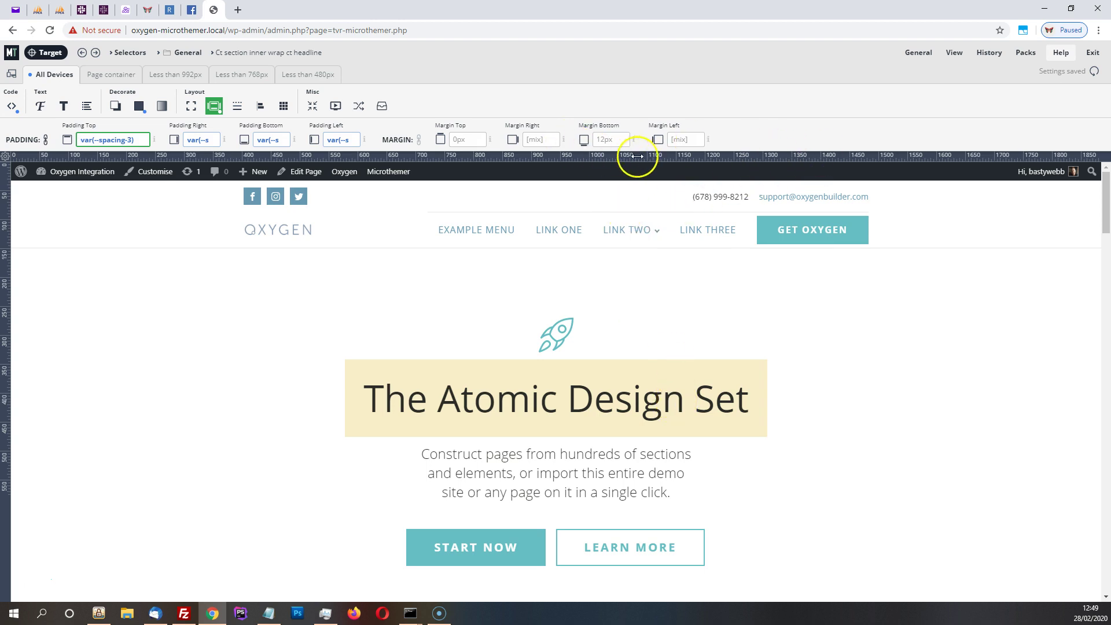
- Preview the page container, below-992px, below-768px and below-480px breakpoints, then return to All Devices
click(131, 75)
click(175, 75)
click(240, 75)
click(307, 75)
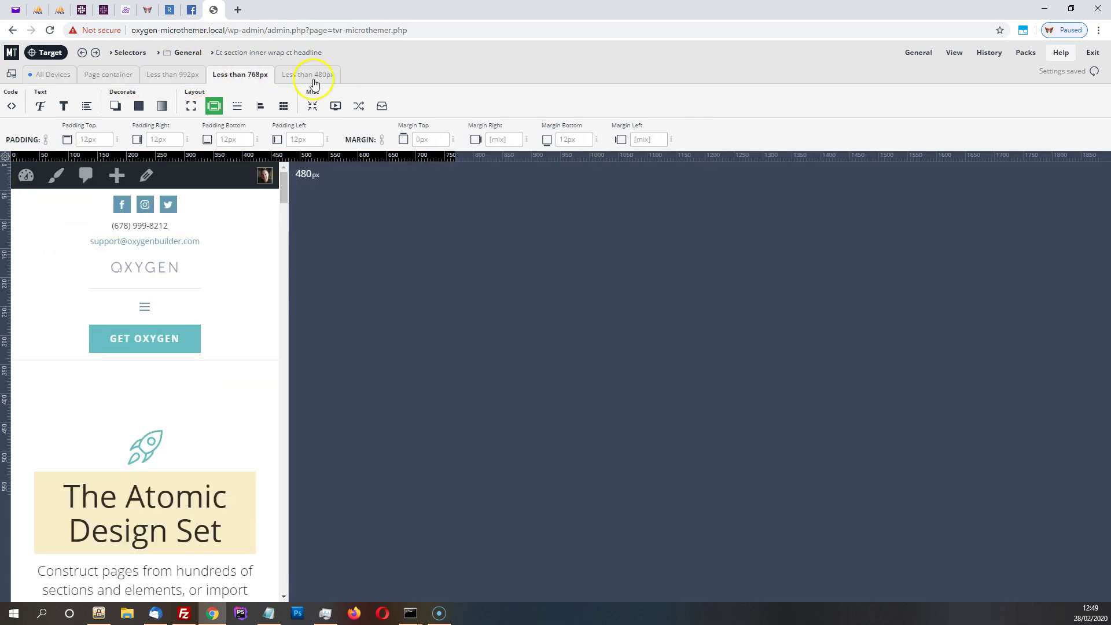
click(71, 77)
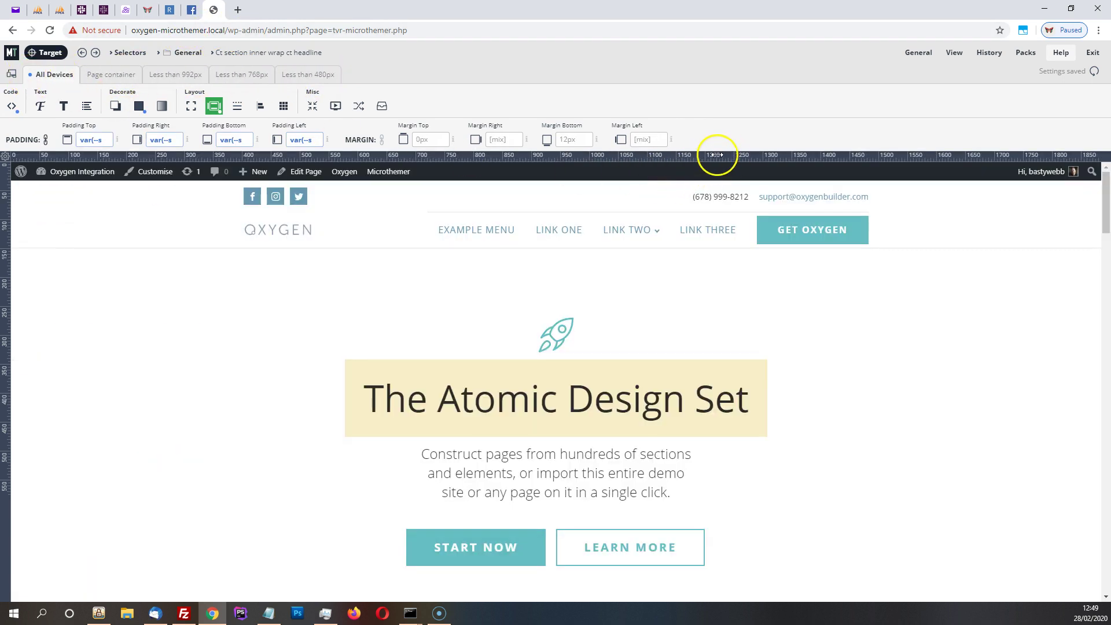
- Narrow the preview to a tablet width of about 744px and check the headline's top padding
drag(720, 154, 446, 155)
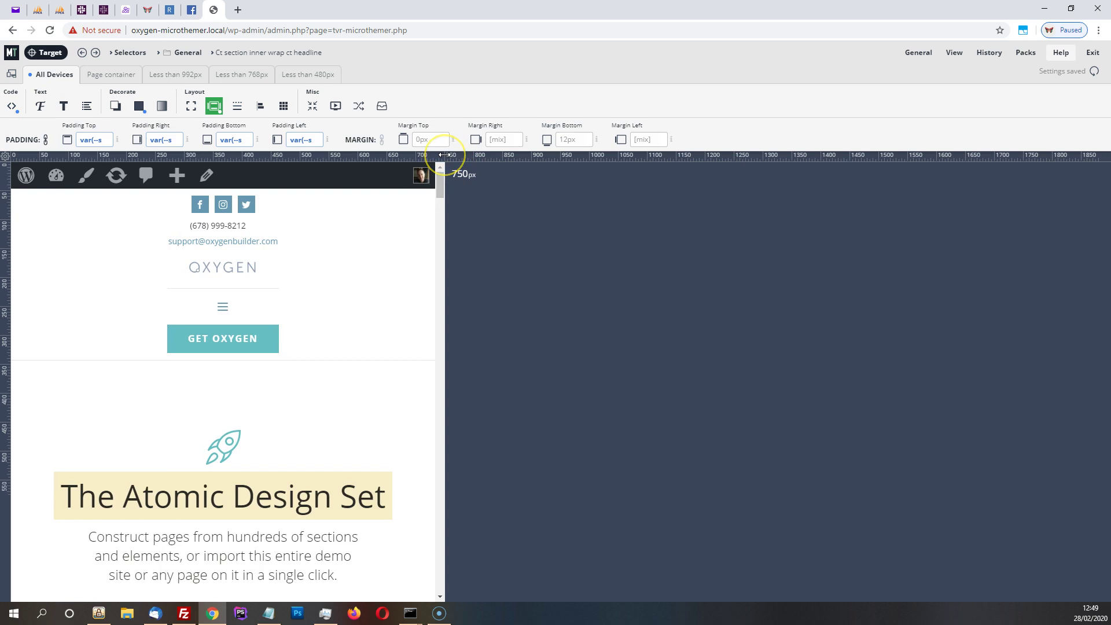
drag(444, 154, 467, 156)
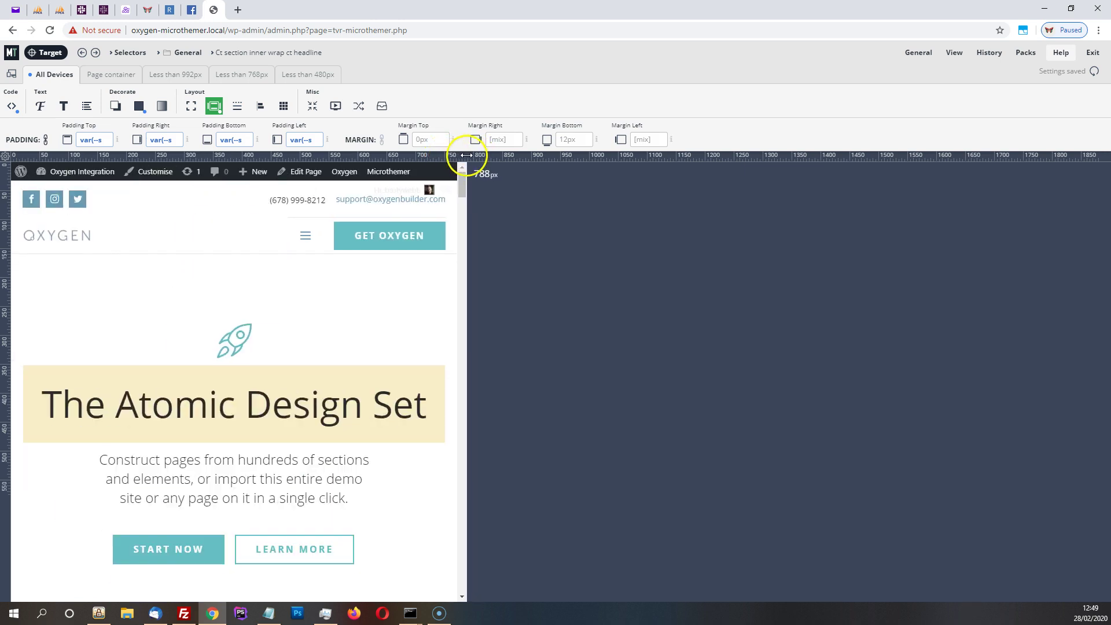
click(86, 139)
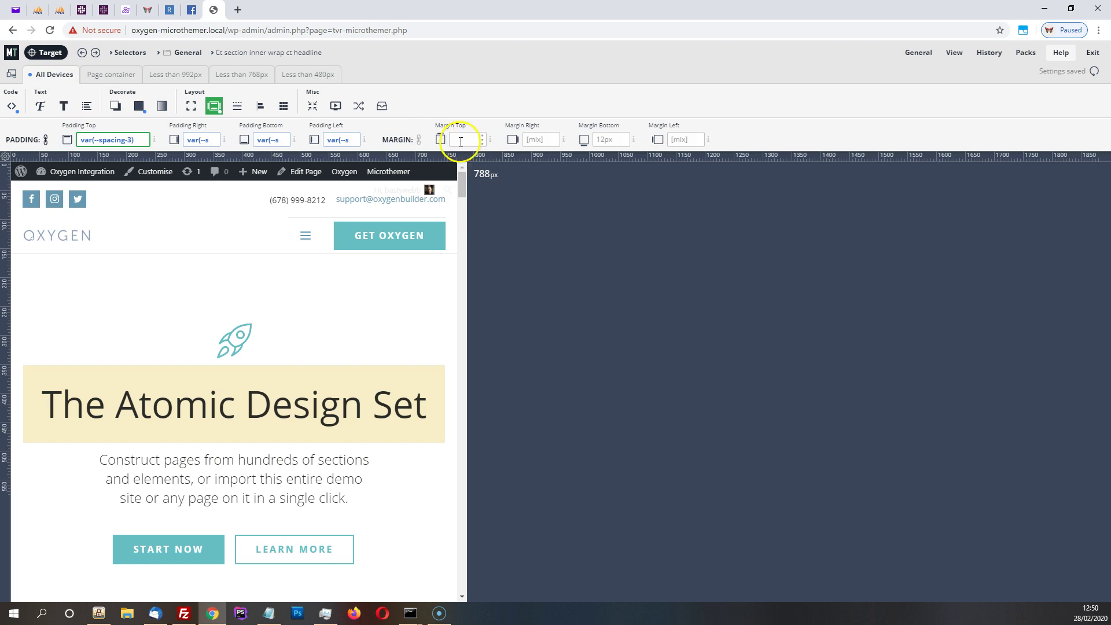
drag(466, 157, 441, 157)
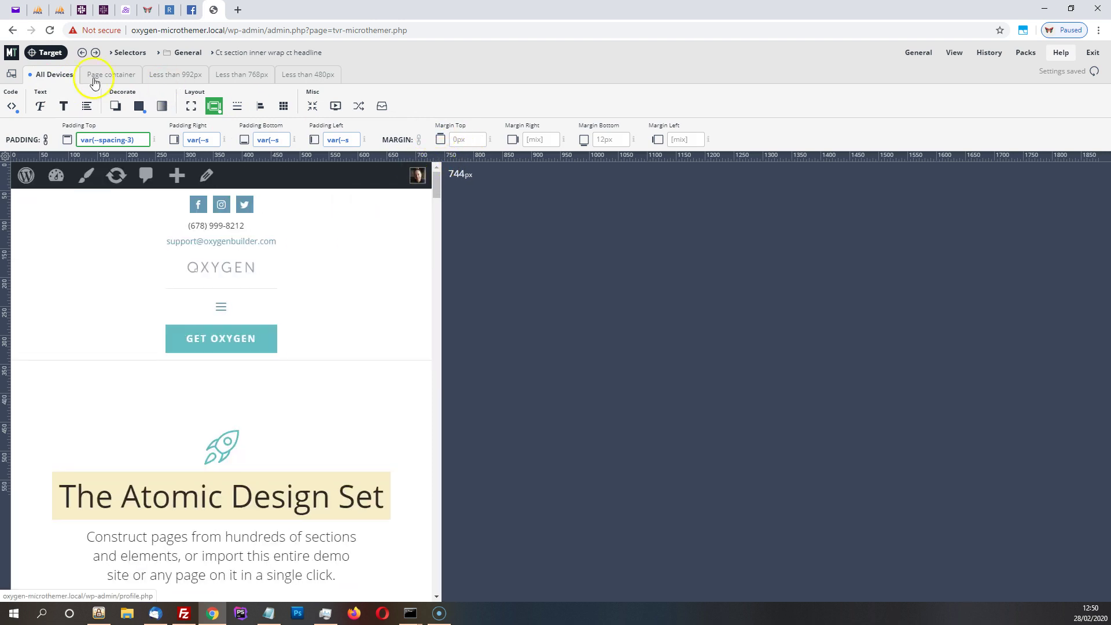
click(125, 53)
- Show the Global responsive variables code and highlight the 2rem value of --spacing-3
click(41, 79)
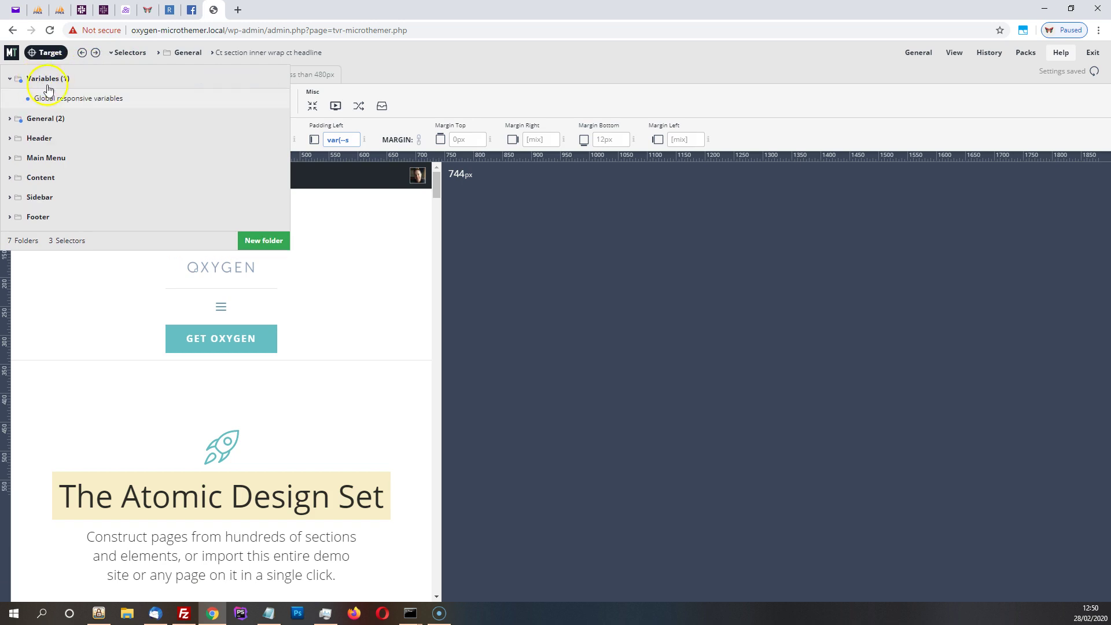
click(53, 97)
click(12, 106)
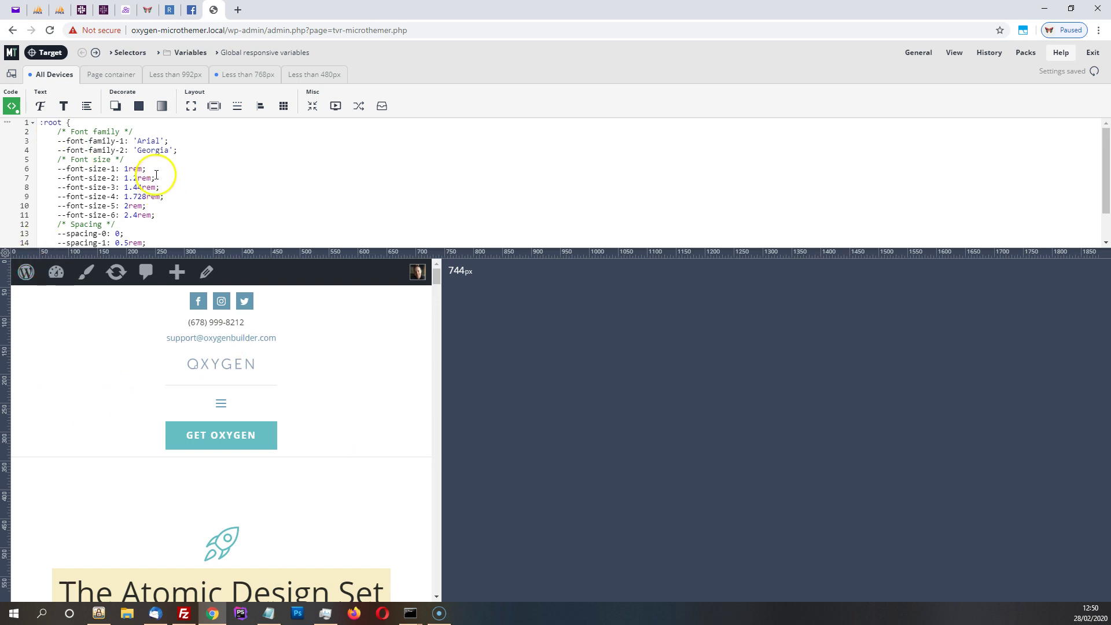
scroll(174, 165, down, 2)
scroll(132, 214, up, 2)
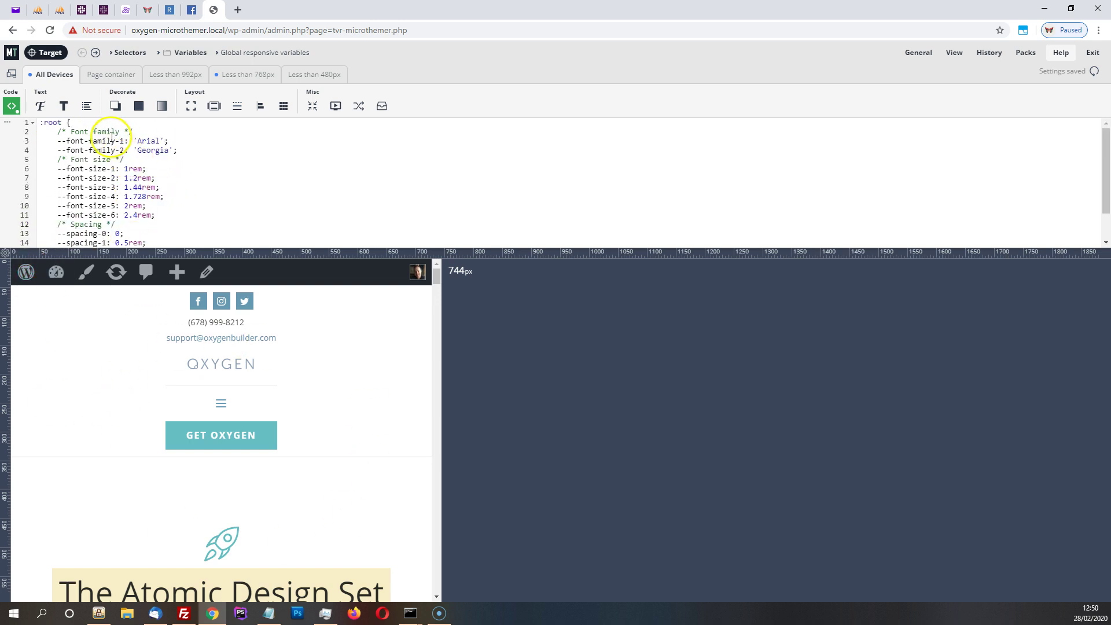
scroll(124, 212, down, 2)
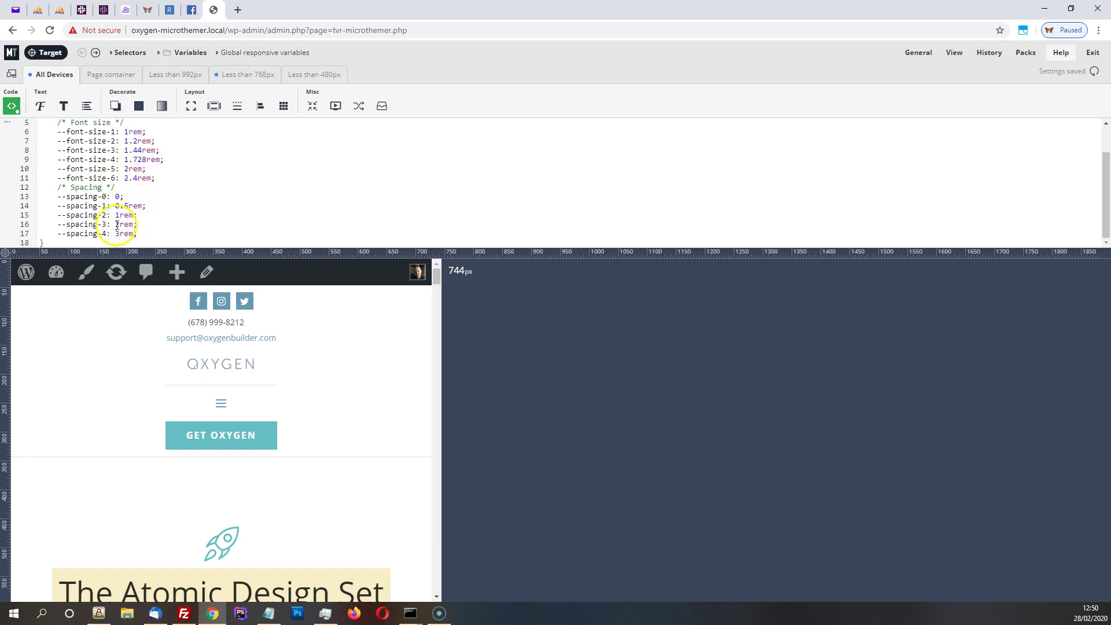
double_click(118, 225)
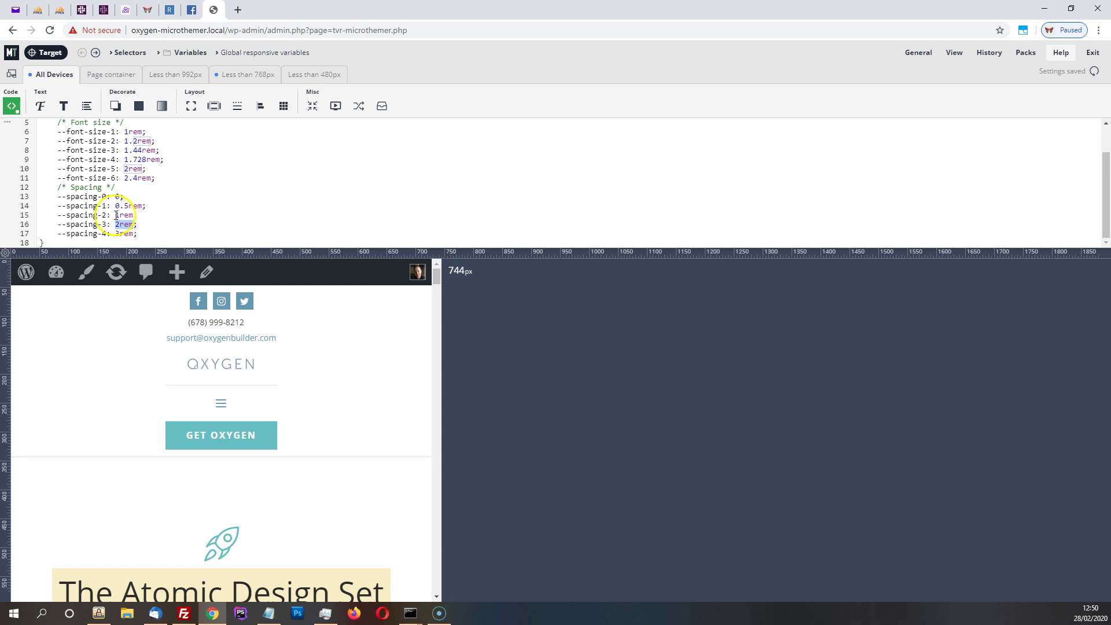
scroll(126, 211, up, 2)
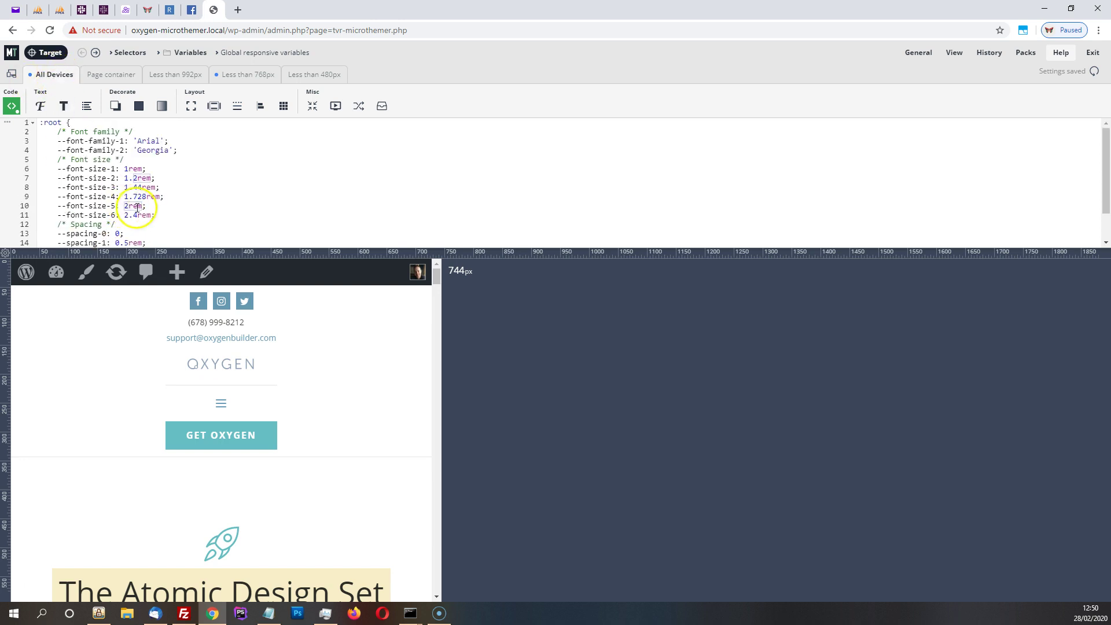
scroll(148, 197, down, 2)
- Switch to the below-768px variables, highlight --spacing-3's 0.75rem value, and resize the preview
click(244, 75)
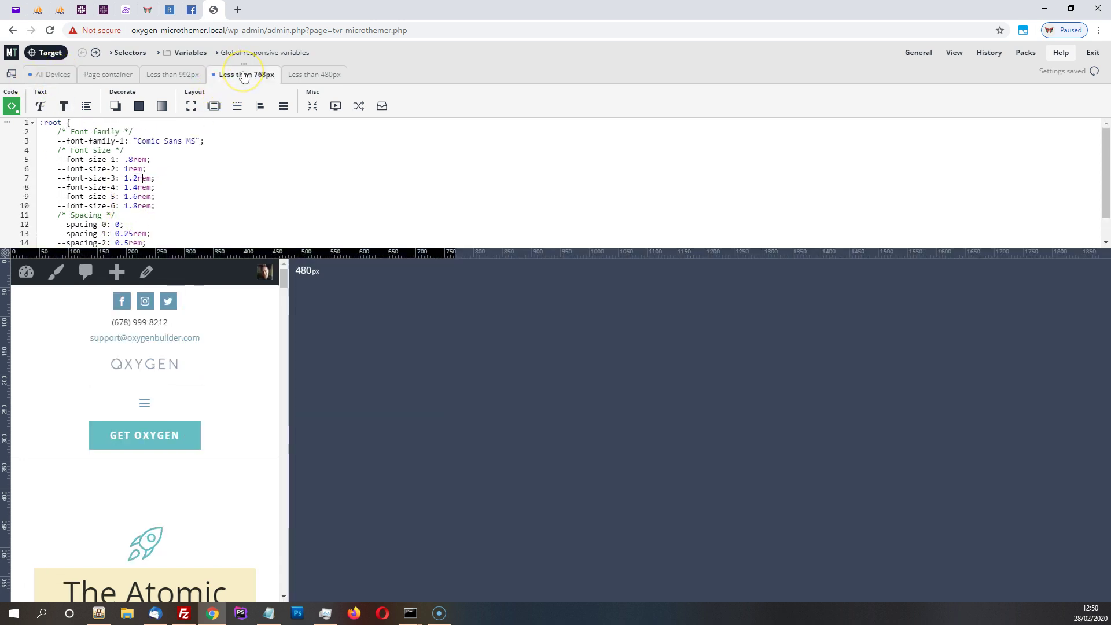
click(237, 80)
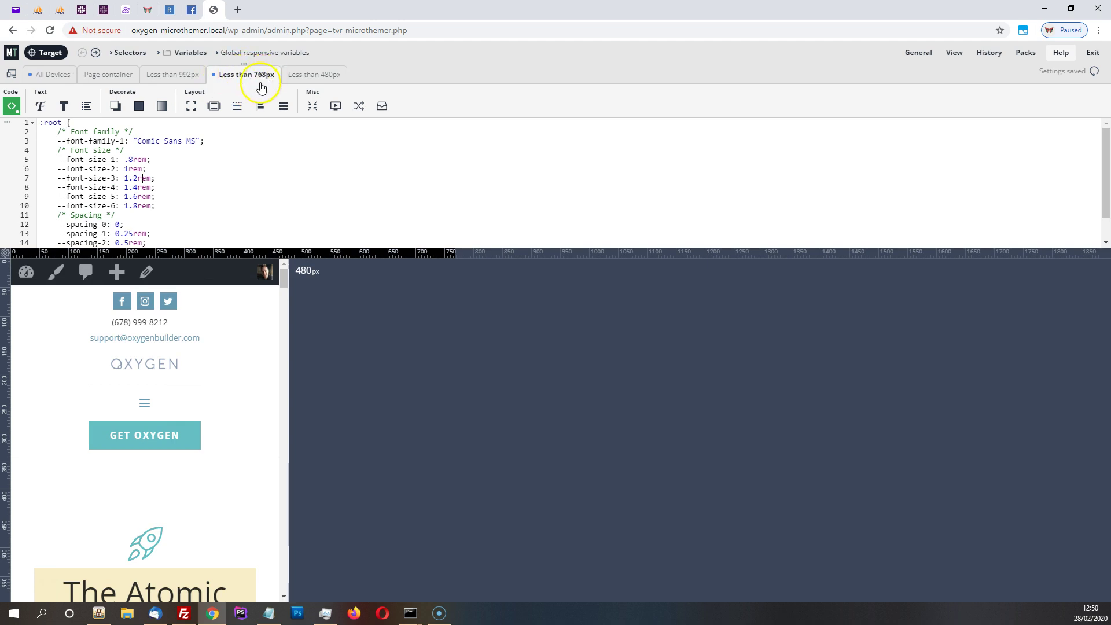
scroll(195, 180, down, 1)
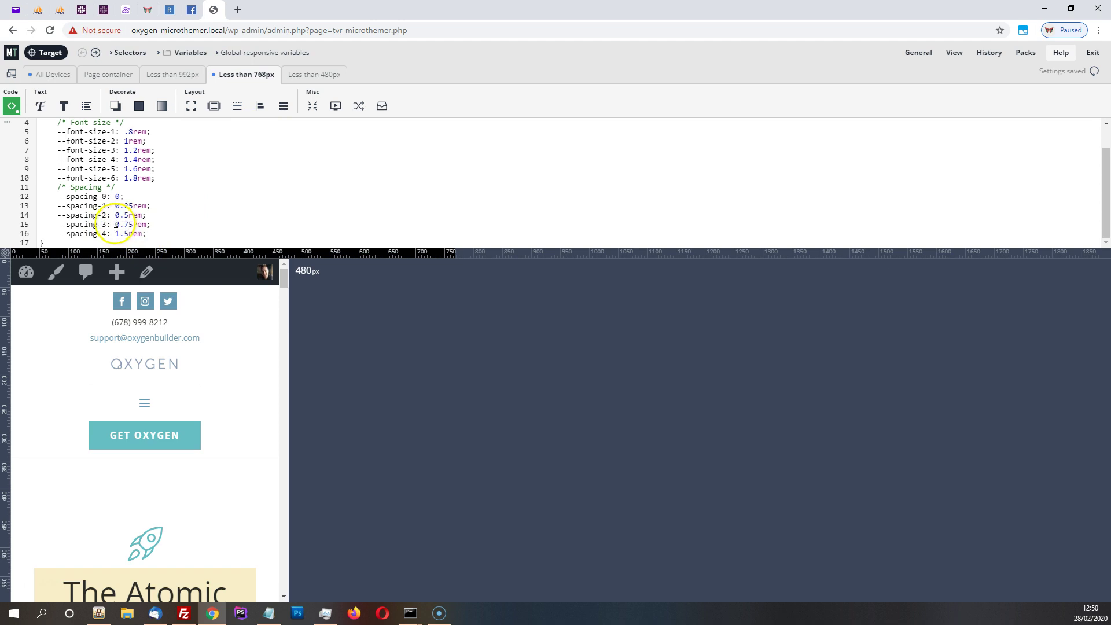
drag(118, 225, 130, 225)
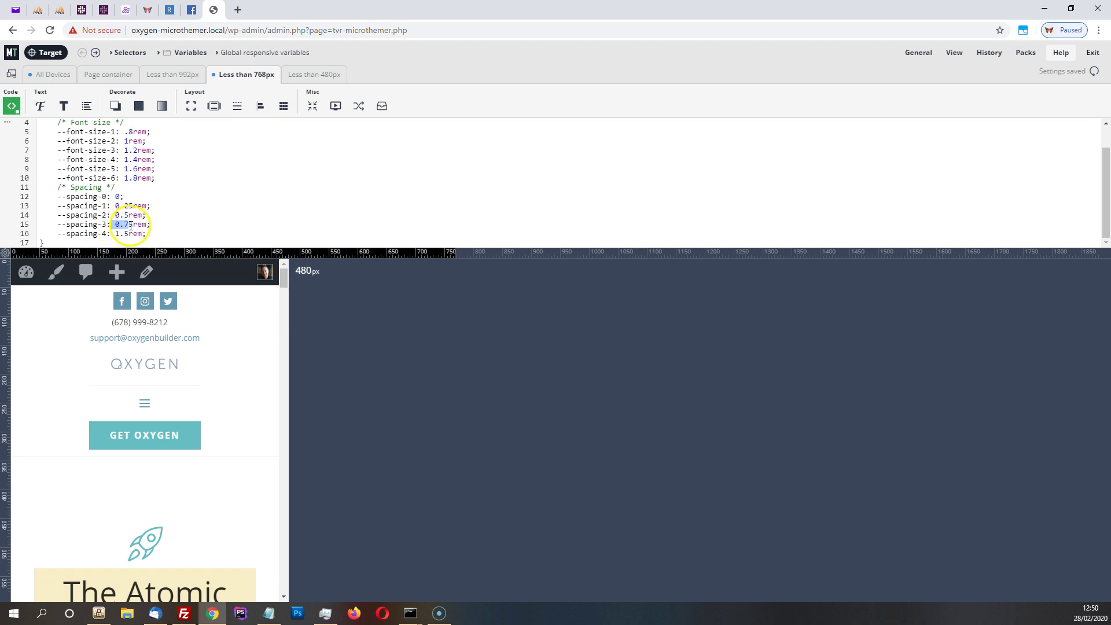
click(175, 216)
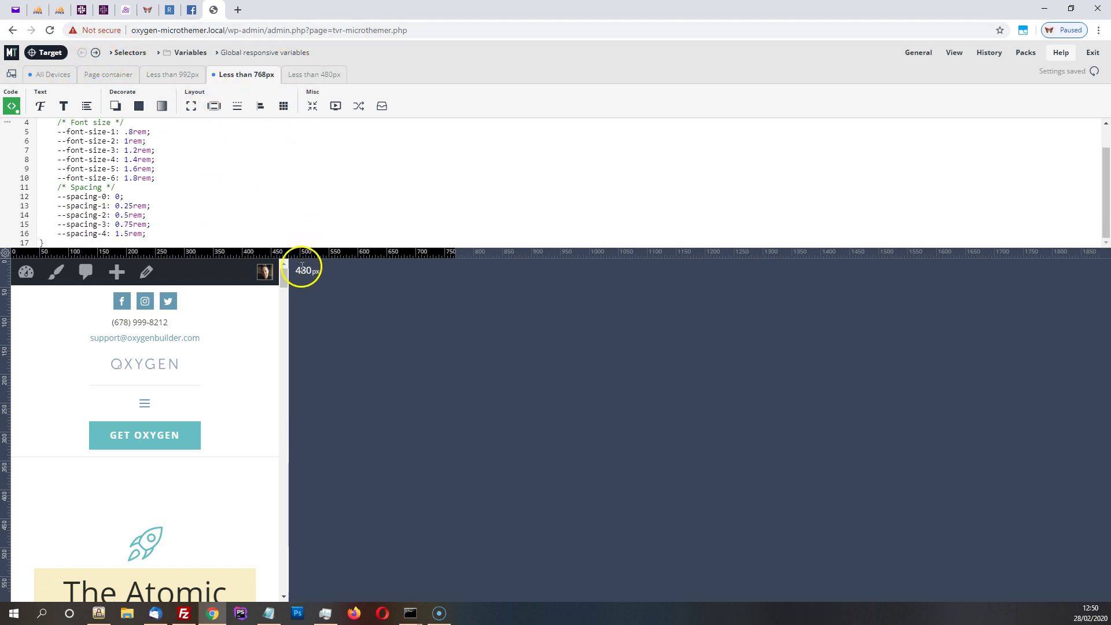
drag(283, 255, 435, 257)
scroll(341, 358, down, 2)
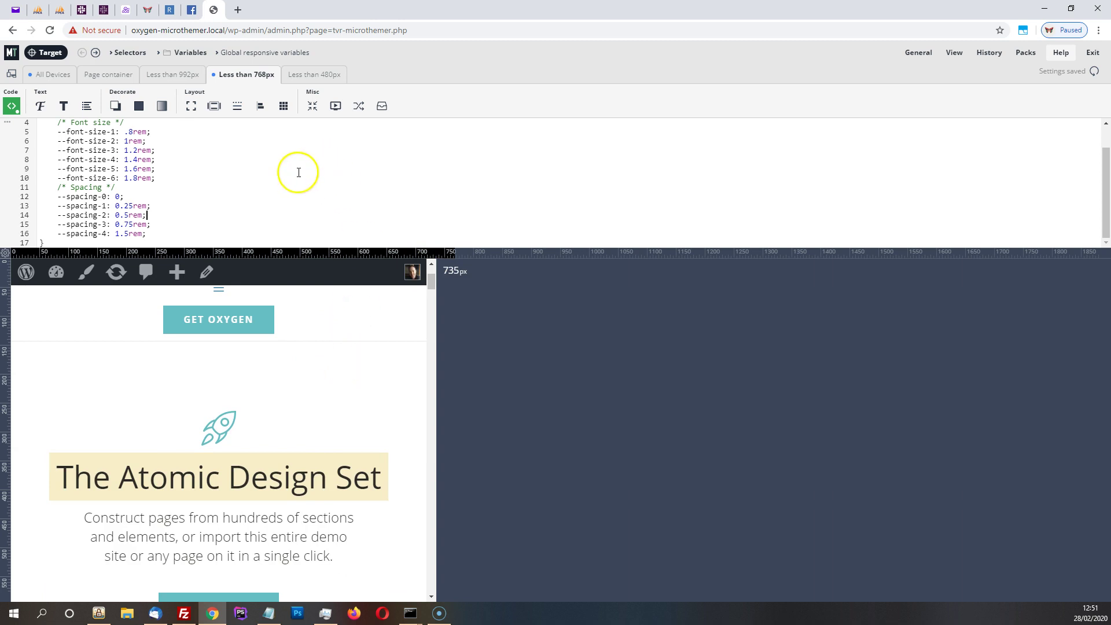
- Return to All Devices at full width and reopen the Global responsive variables code
click(92, 53)
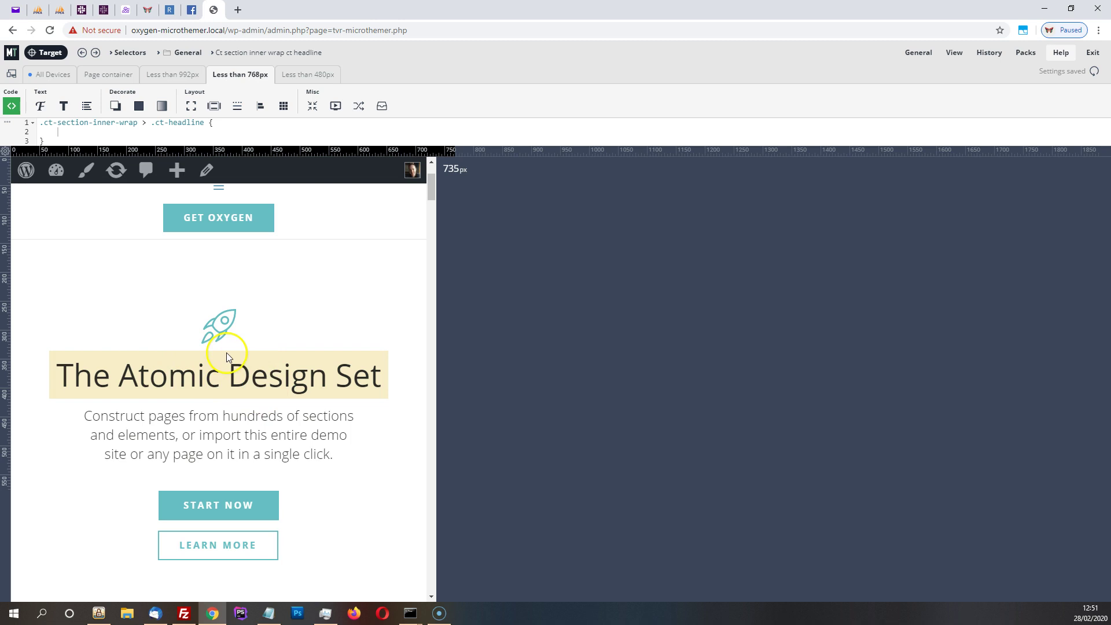
click(41, 77)
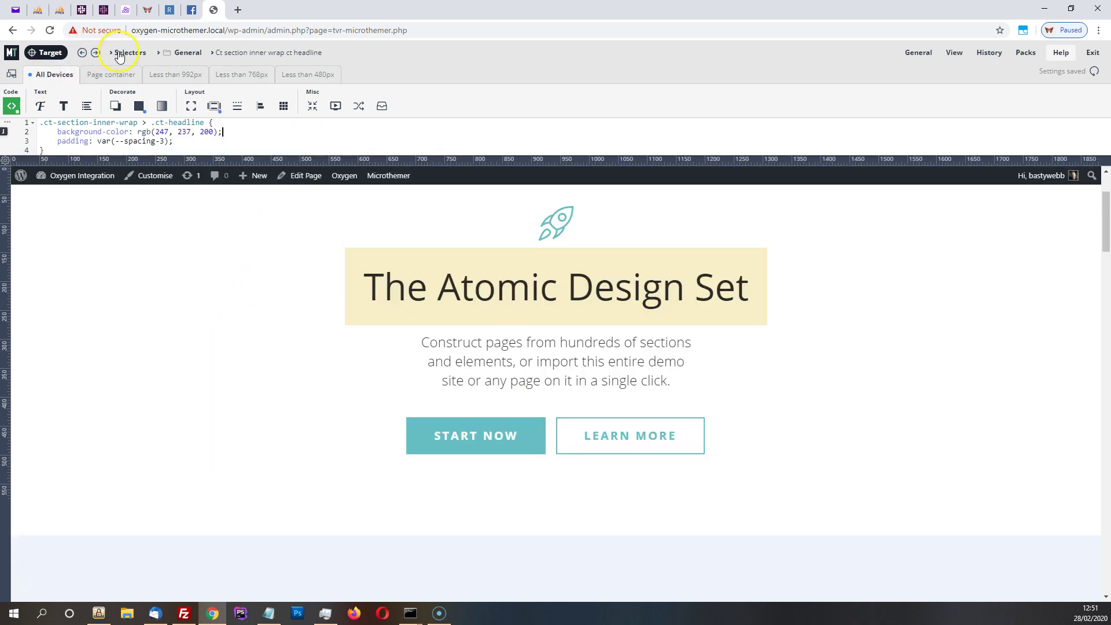
click(128, 52)
click(45, 79)
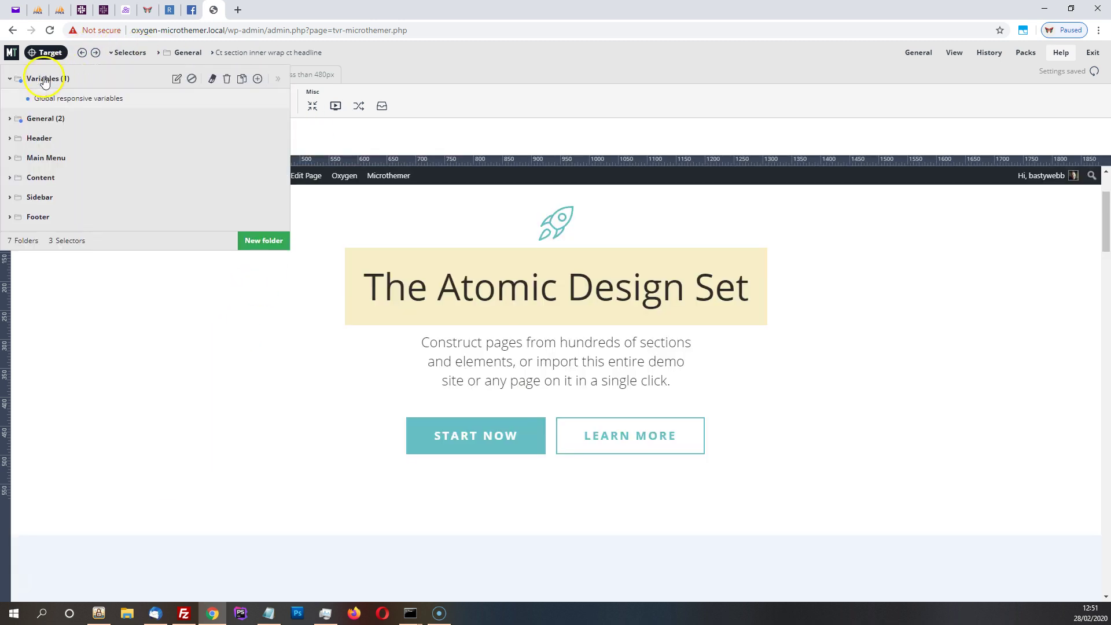
click(78, 99)
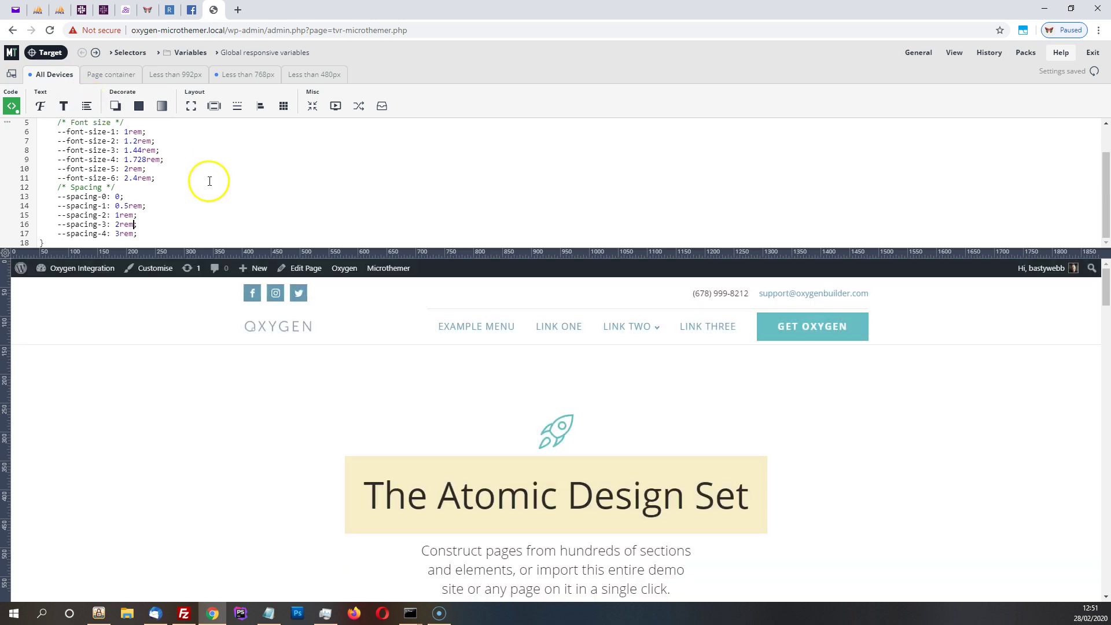
scroll(209, 181, up, 2)
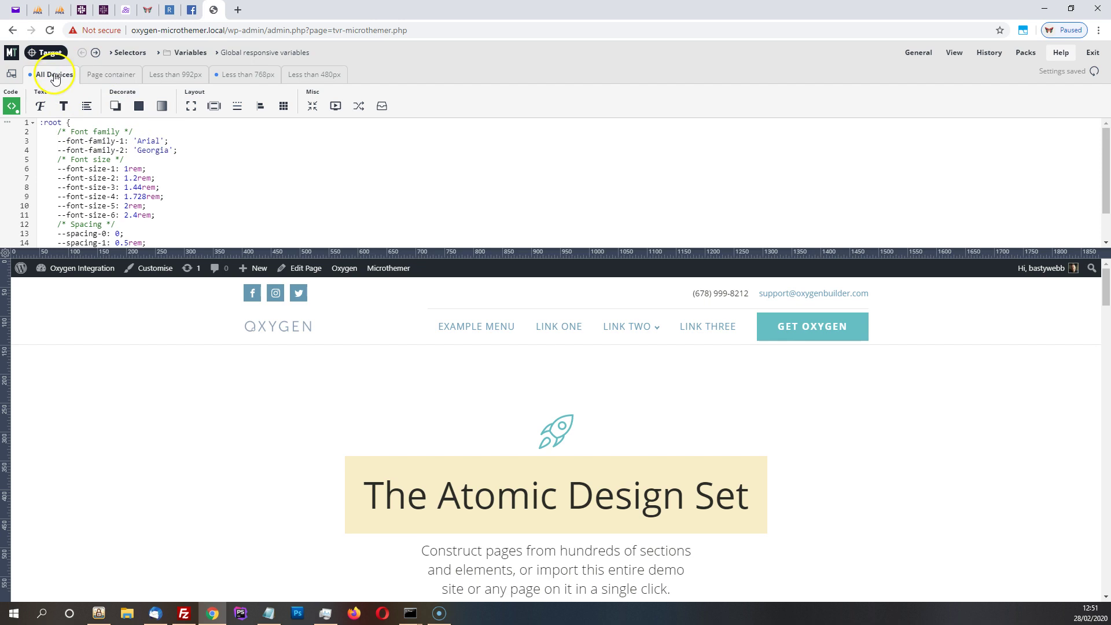
scroll(185, 179, down, 2)
- Compare the variable values for the below-768px, page container and below-992px breakpoints, then All Devices
click(246, 76)
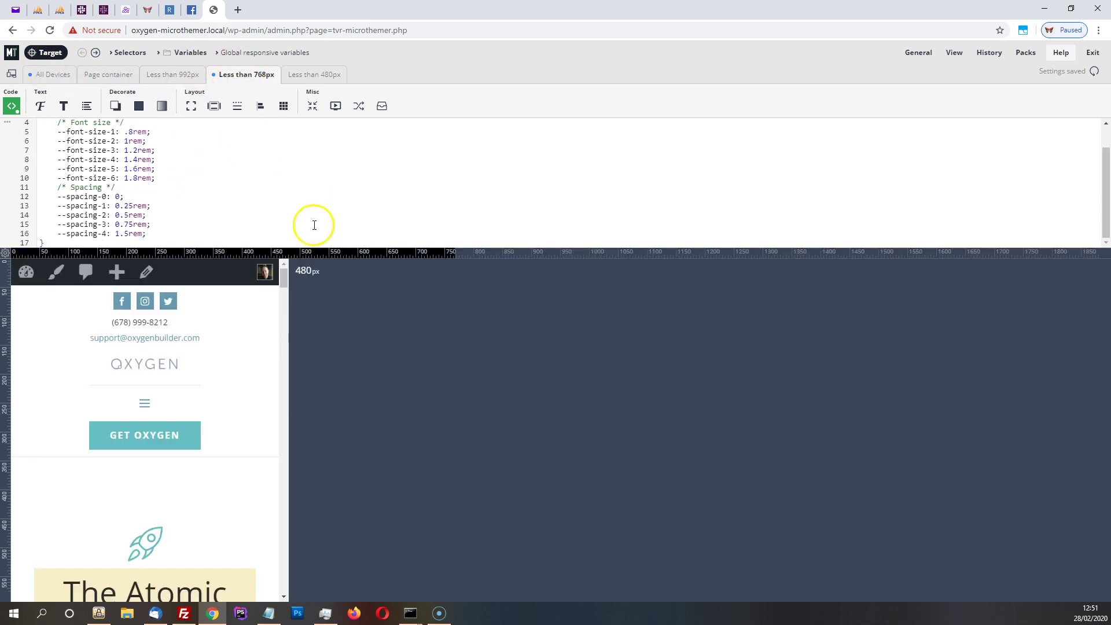
mouse_move(448, 252)
mouse_down()
mouse_move(477, 250)
mouse_move(442, 251)
mouse_up()
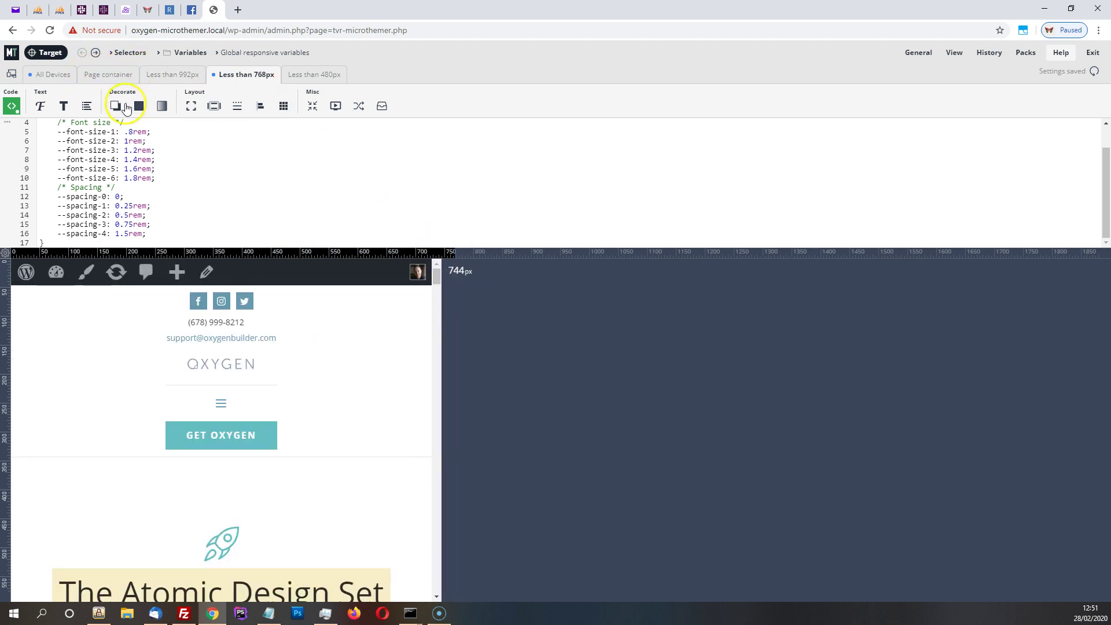
scroll(118, 119, up, 1)
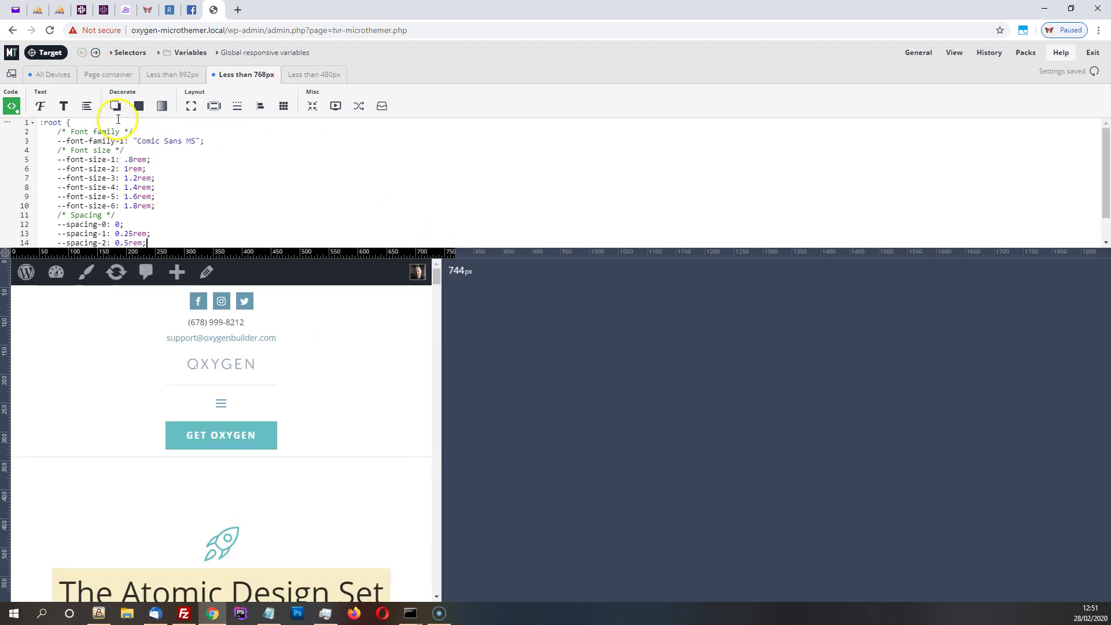
click(111, 75)
click(177, 79)
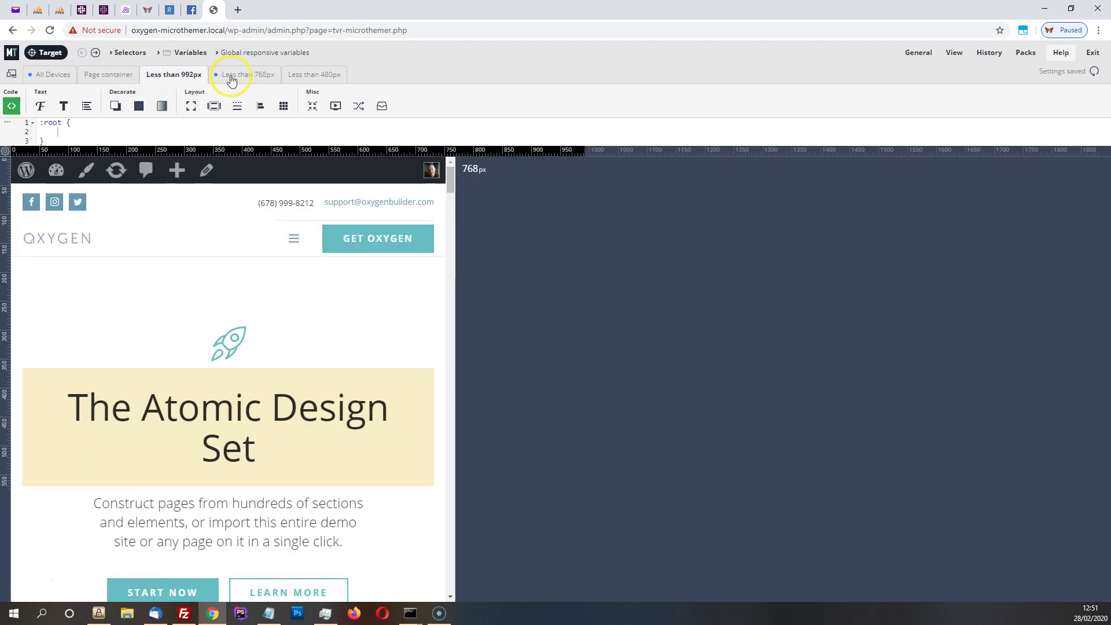
click(246, 76)
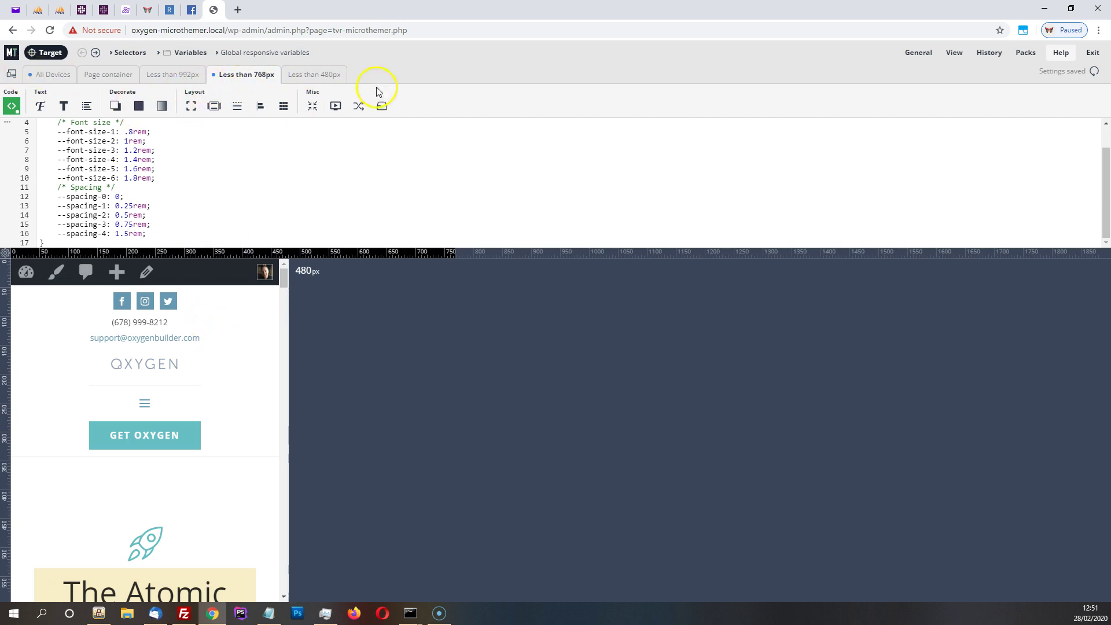
scroll(306, 182, up, 1)
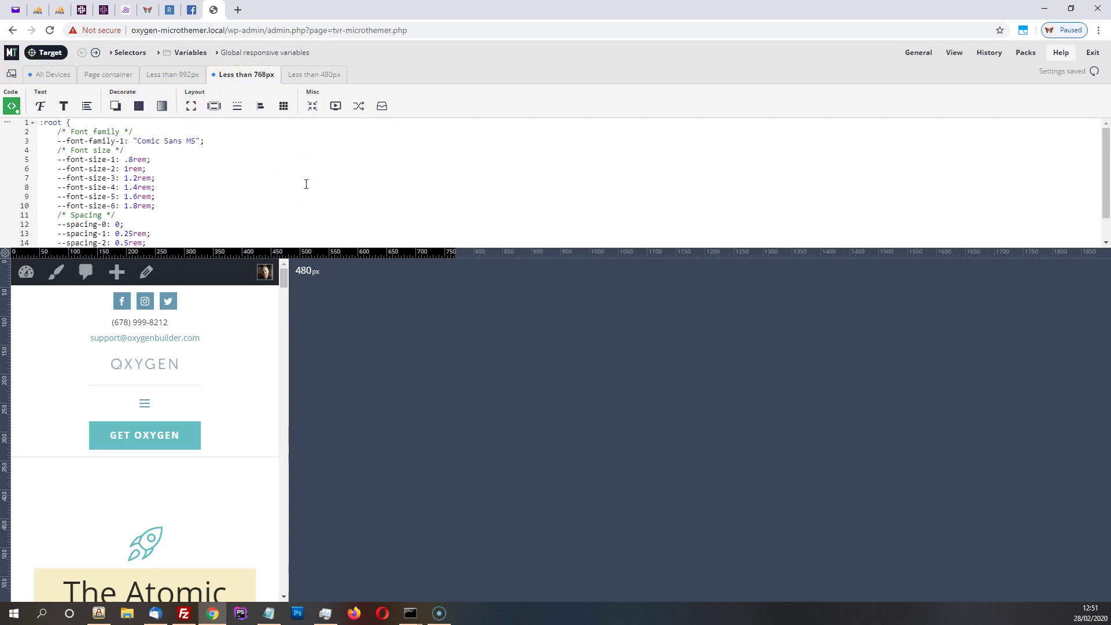
click(58, 87)
- Reselect the global responsive variables from the variable stylesheets list and review font sizes 1–2.4rem and spacing 0–3rem
click(193, 53)
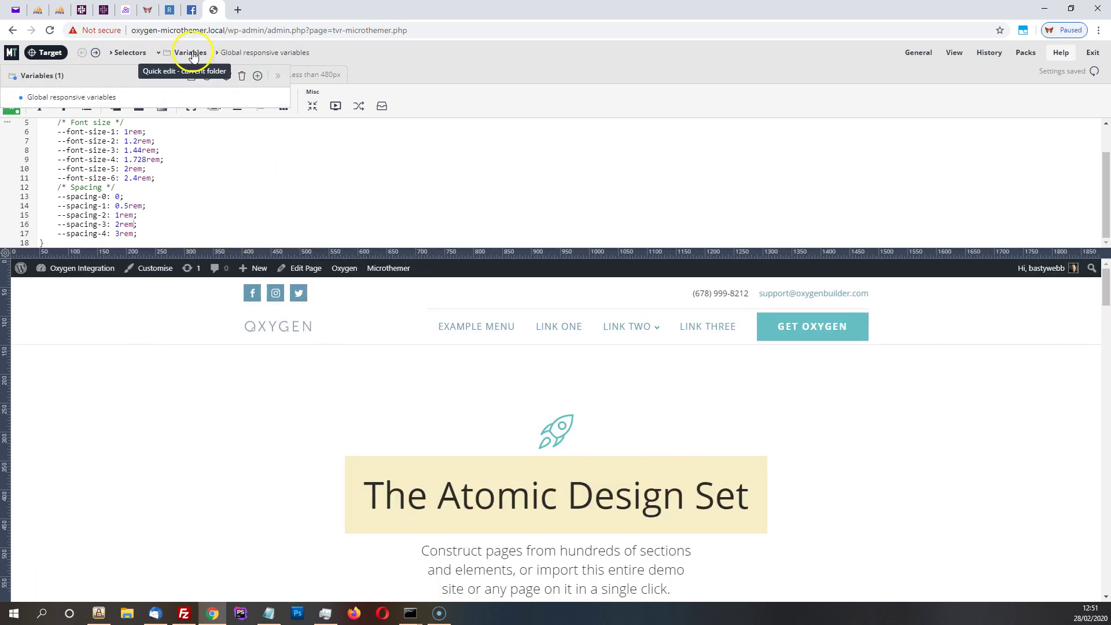
click(95, 99)
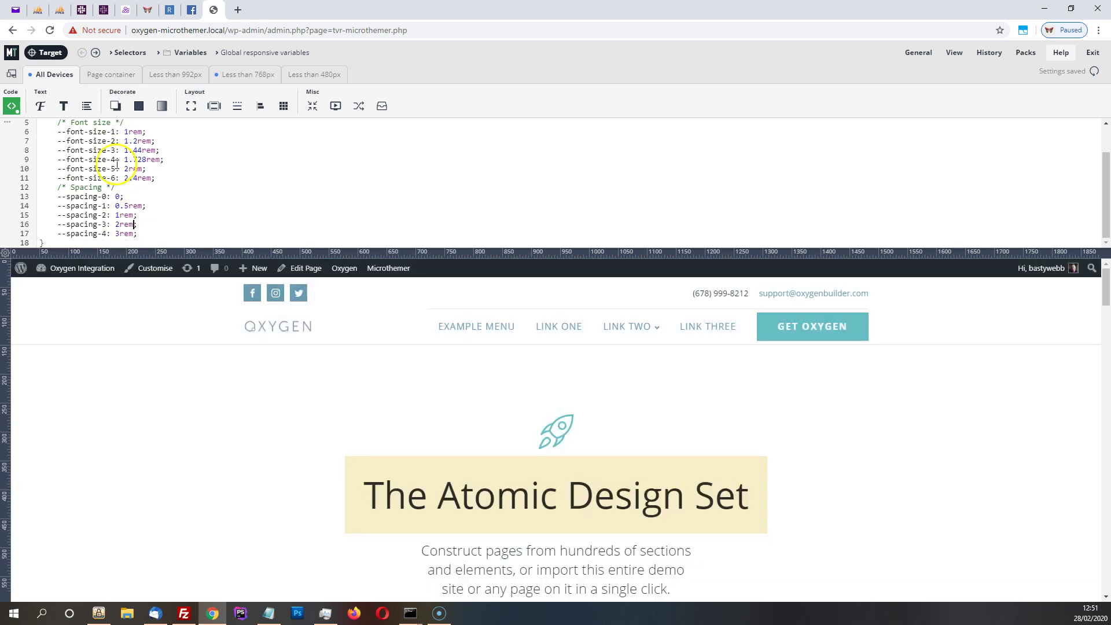
scroll(642, 386, down, 2)
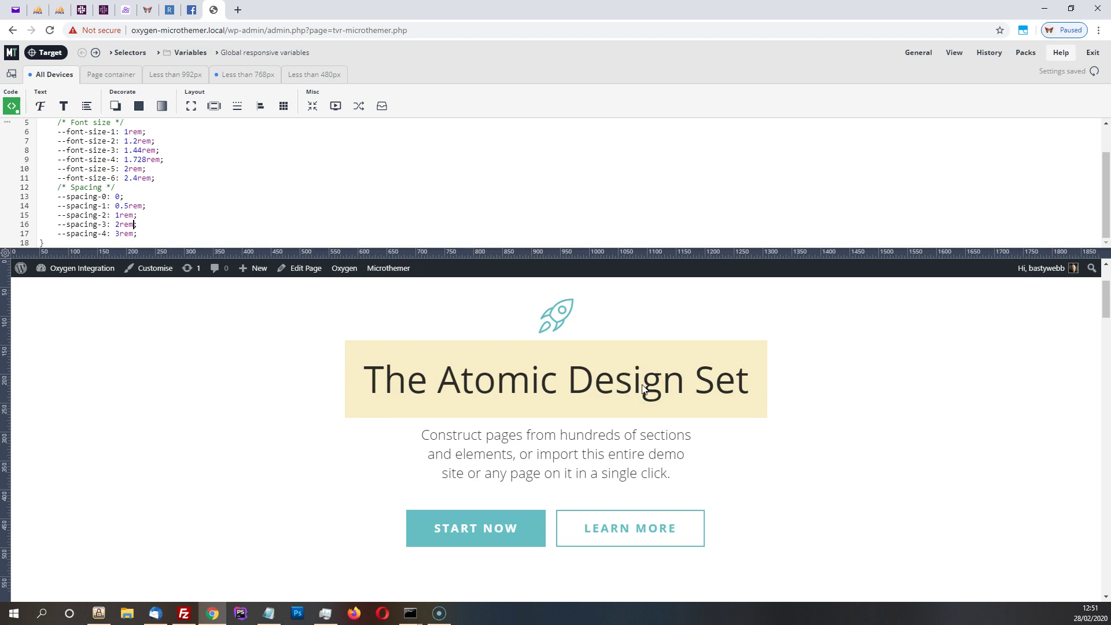
scroll(486, 379, up, 2)
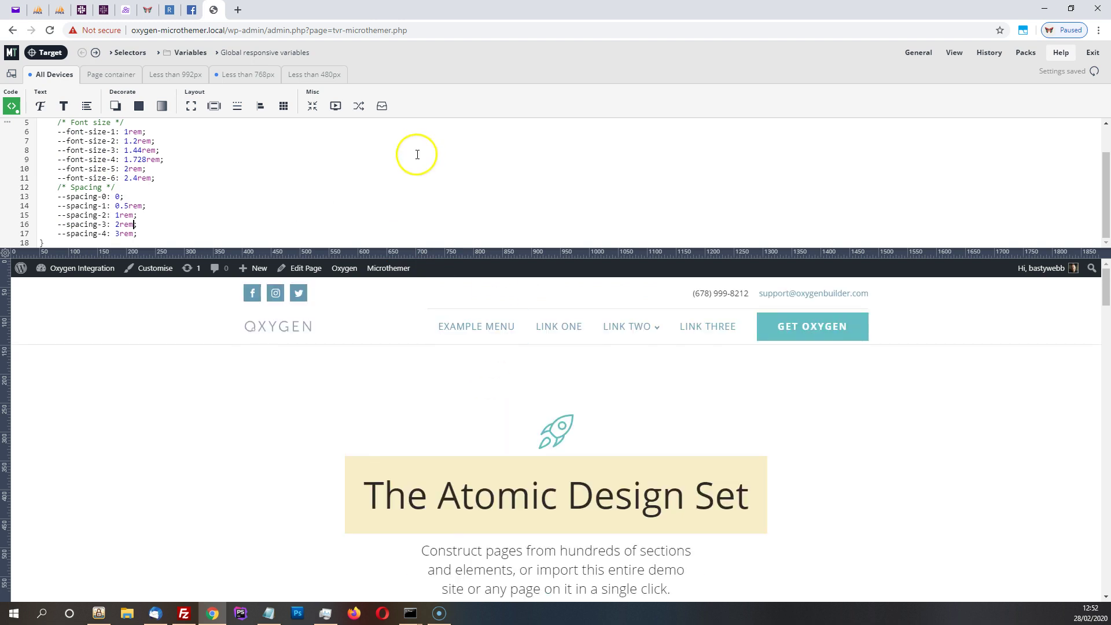
- Return to the headline rule and bring up its Font Size suggestions, including var(--font-size-6)
click(96, 53)
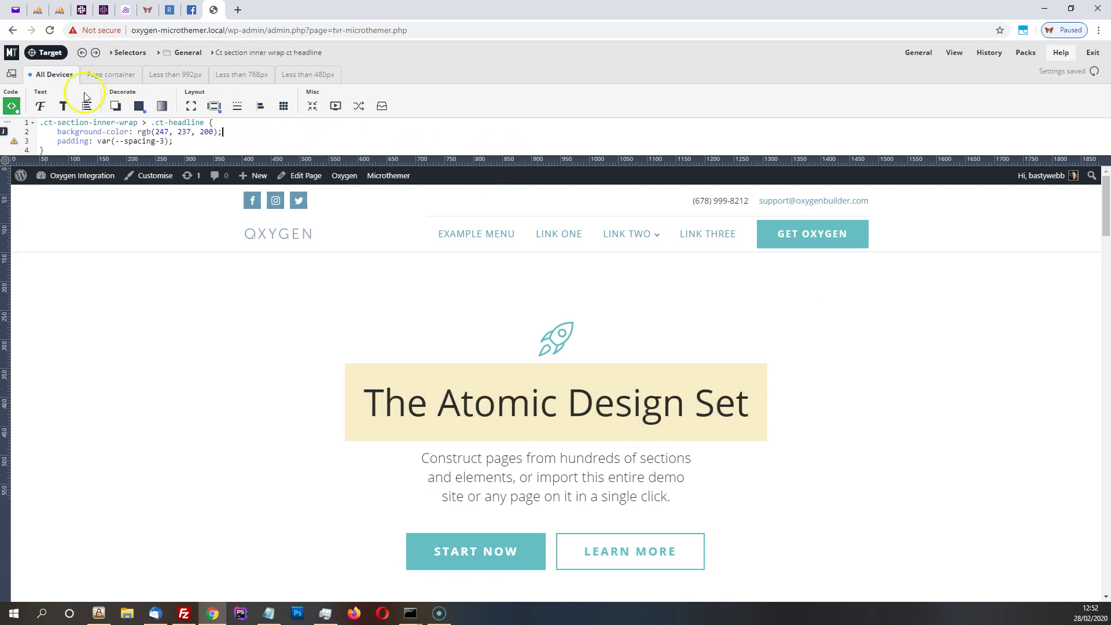
click(139, 106)
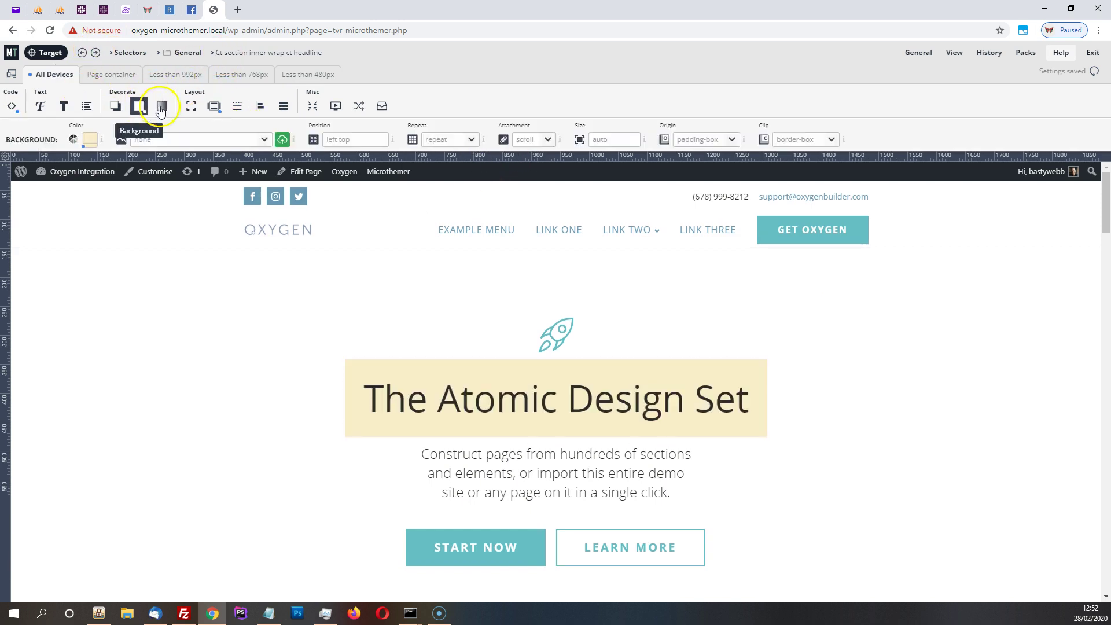
click(214, 107)
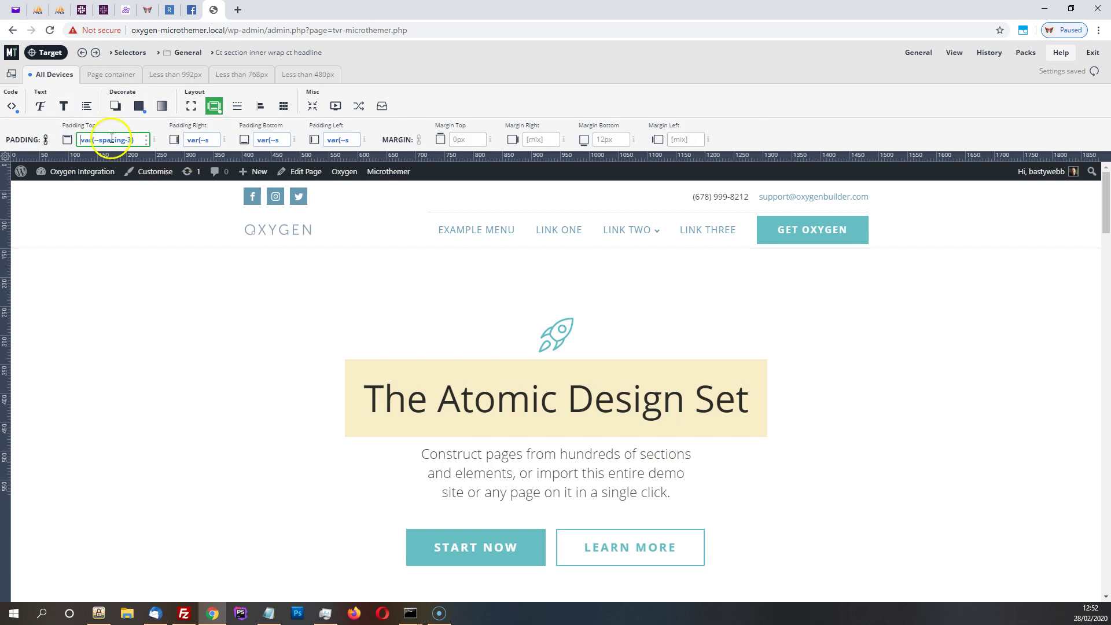
click(39, 109)
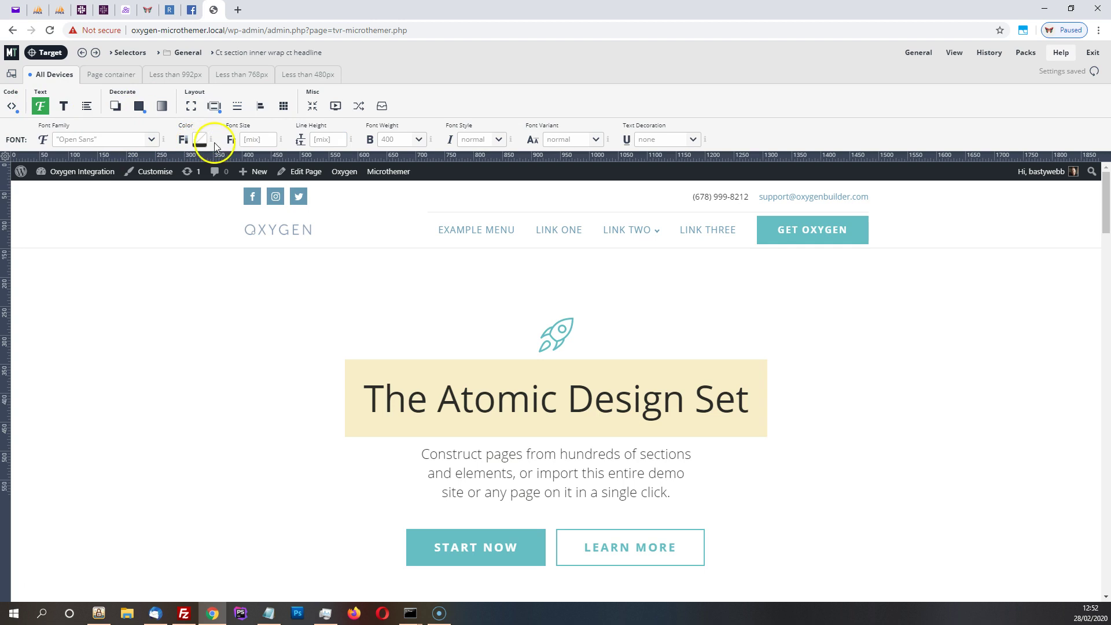
click(269, 140)
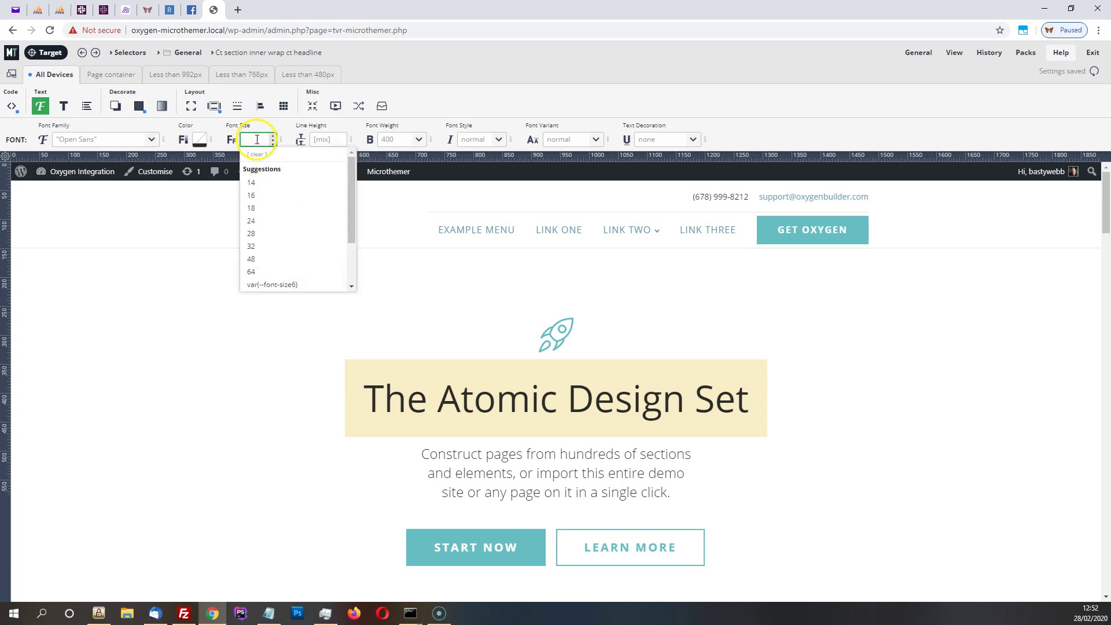
drag(355, 181, 351, 235)
mouse_move(276, 219)
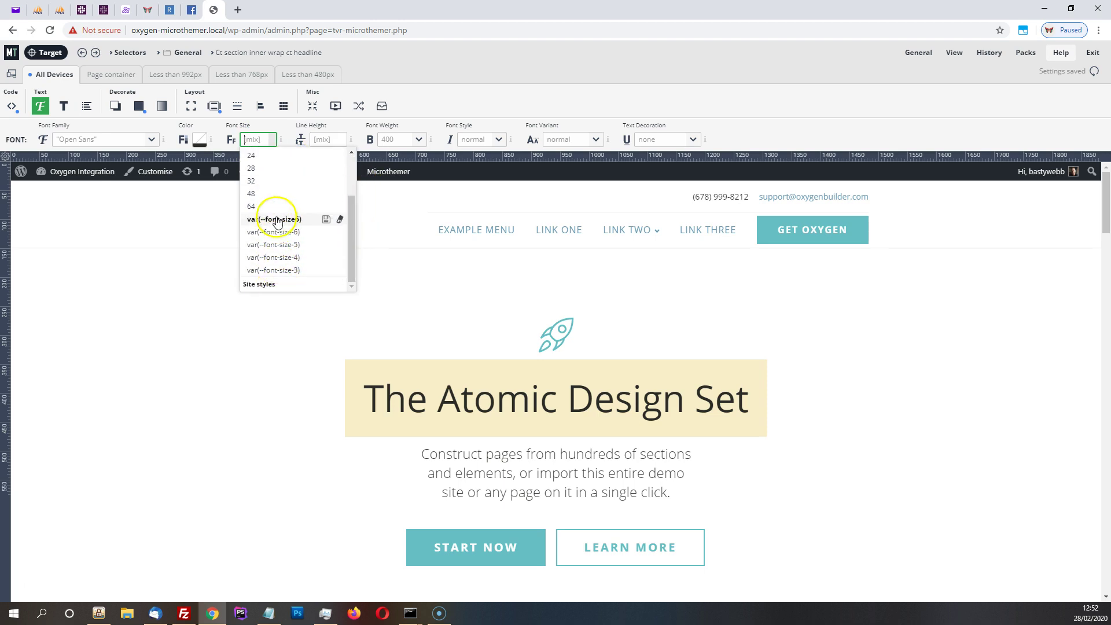
- Set the headline's font size to var(--font-size-6)
click(254, 139)
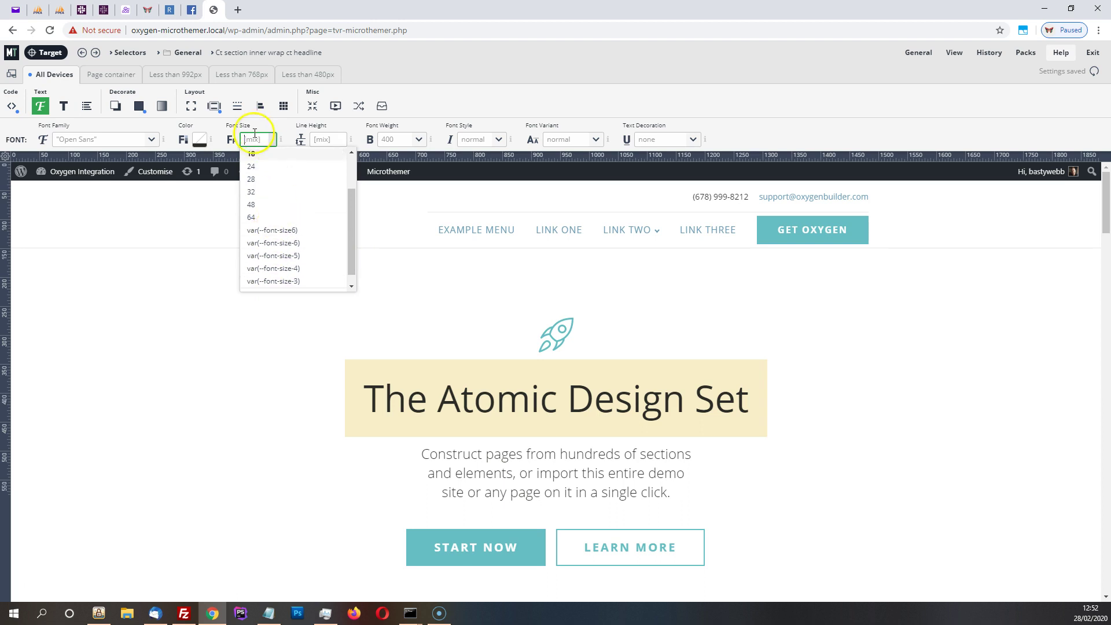
text(var)
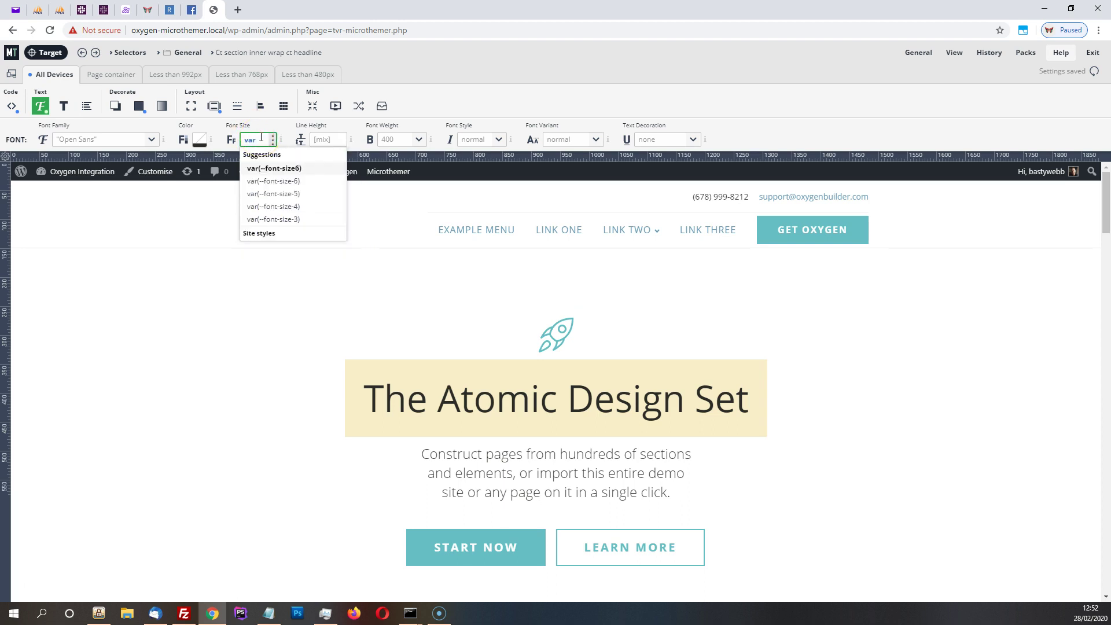
text(())
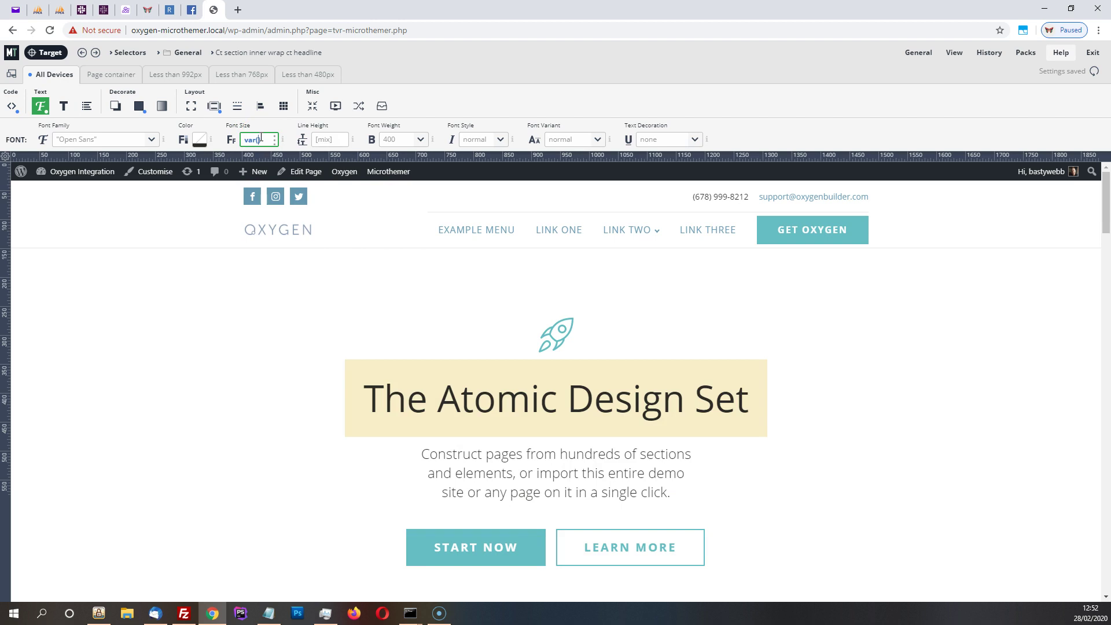
text(-)
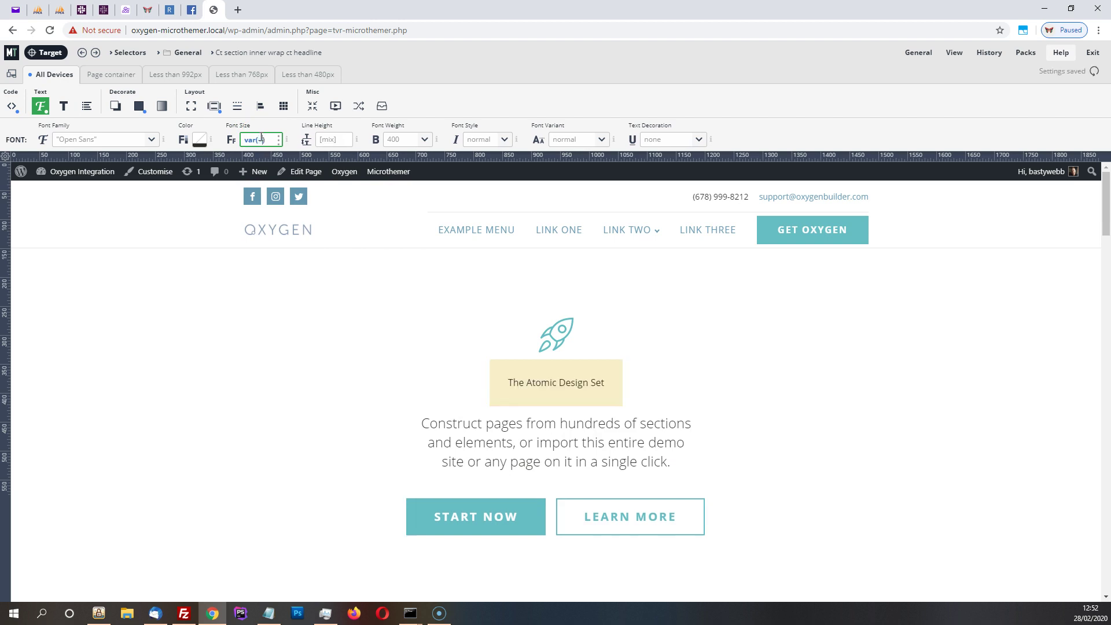
text(-font)
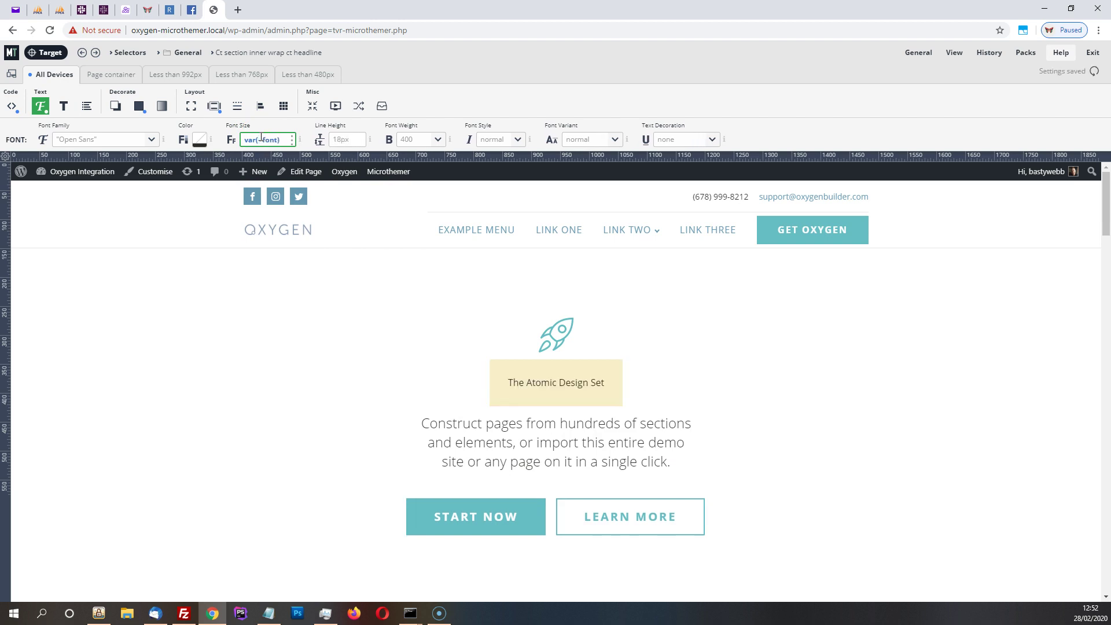
text(-size)
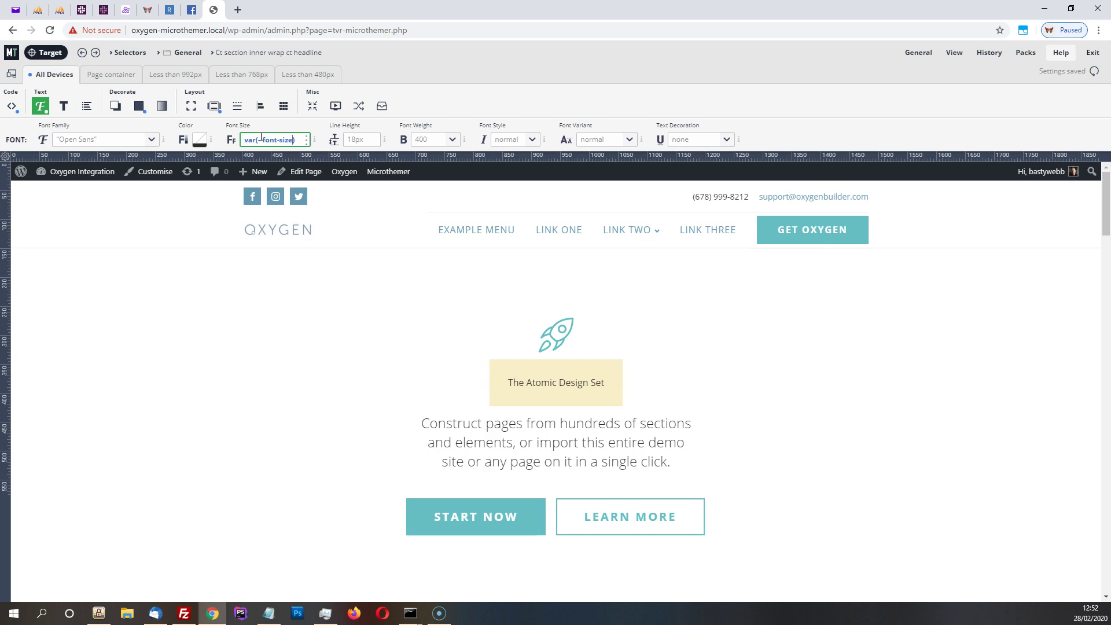
text(-3)
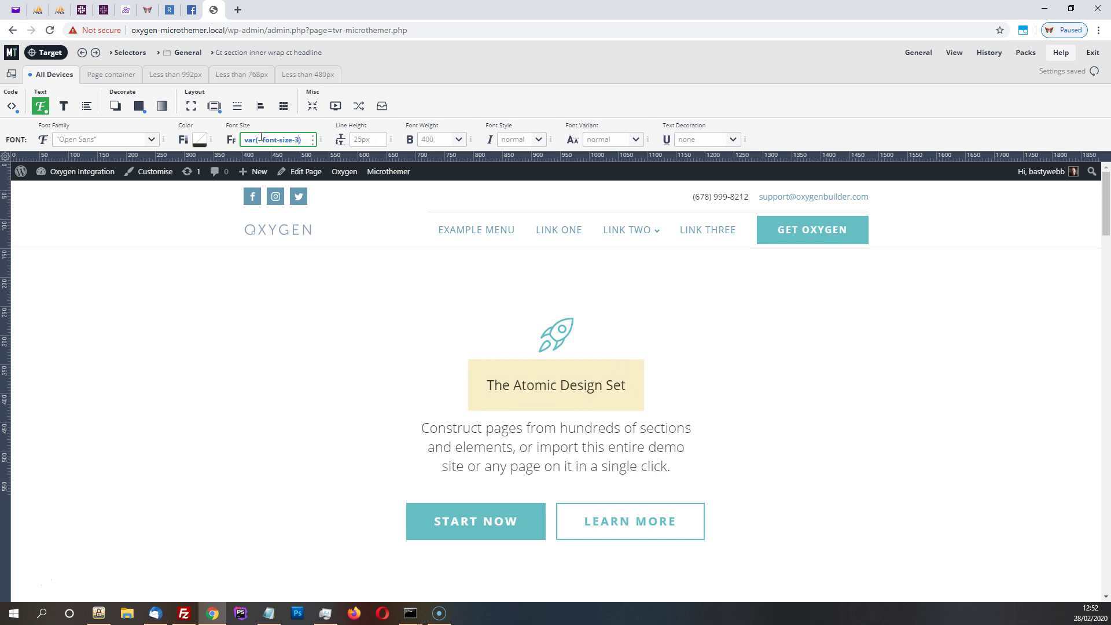
key(BackSpace)
text(6)
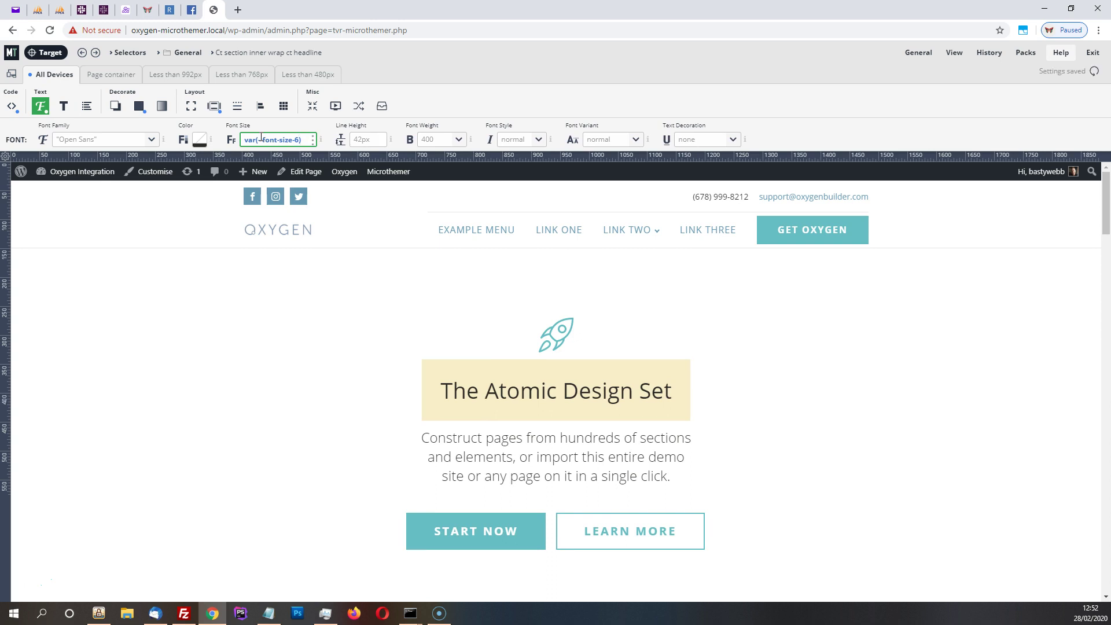
triple_click(268, 140)
- Preview the headline at about 739-747px widths, then return to All Devices
click(563, 157)
drag(564, 157, 449, 157)
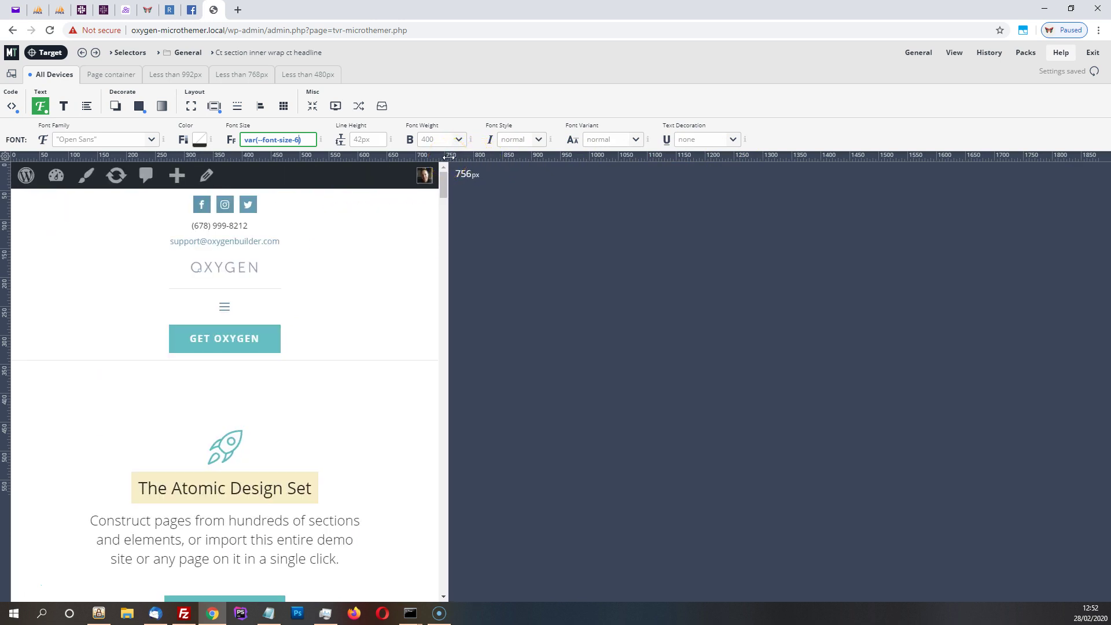
drag(448, 156, 513, 156)
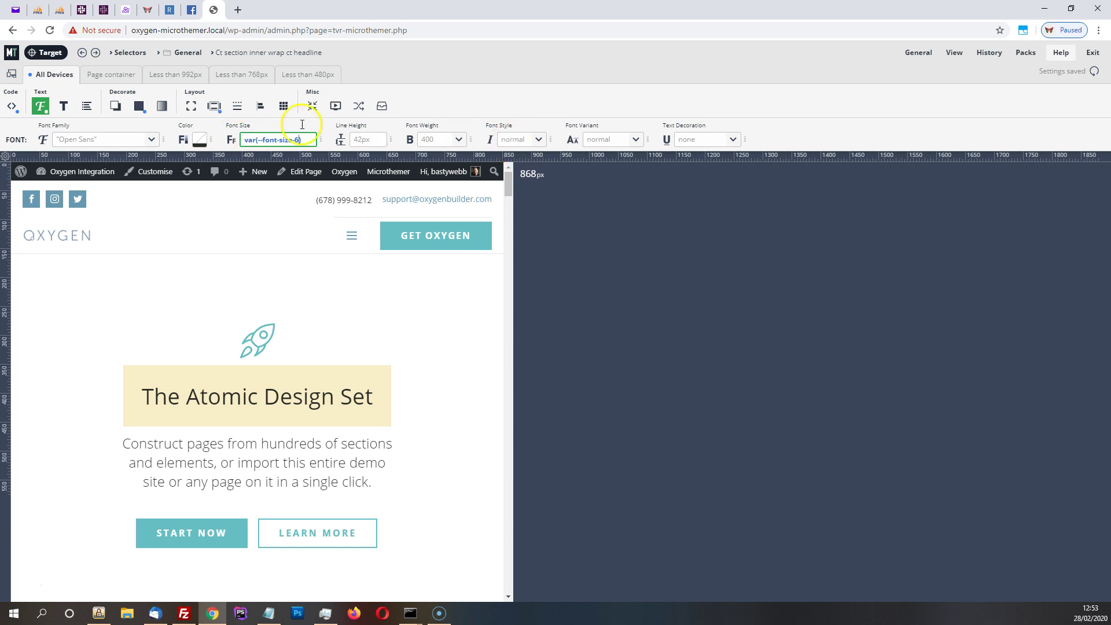
click(39, 75)
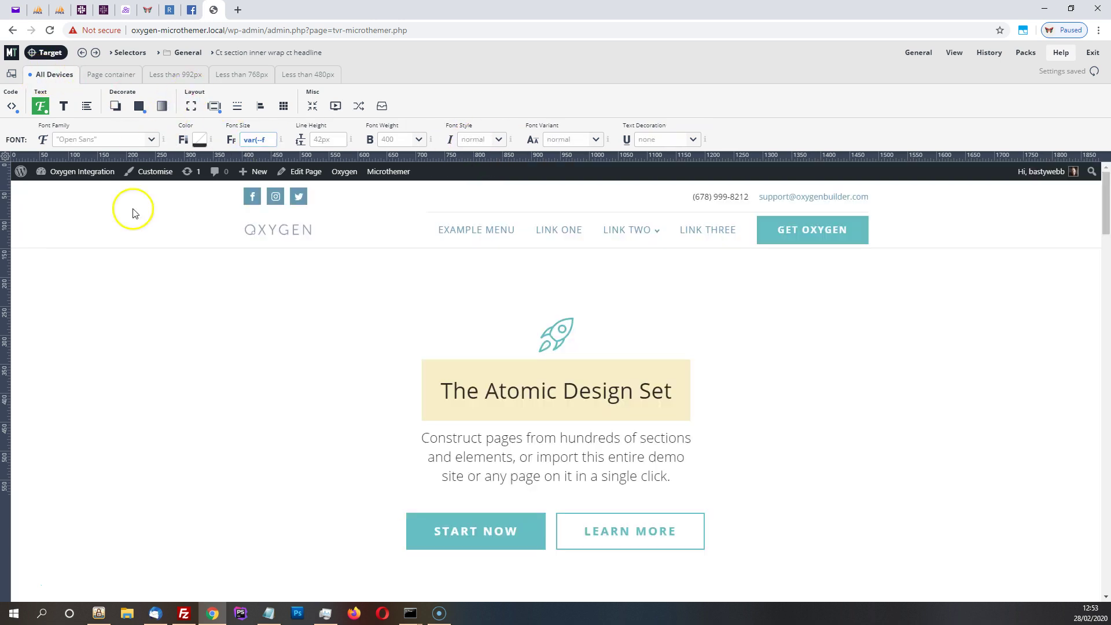
- Apply var(--font-family-1) to the headline, then reopen Variables > Global responsive variables
click(150, 139)
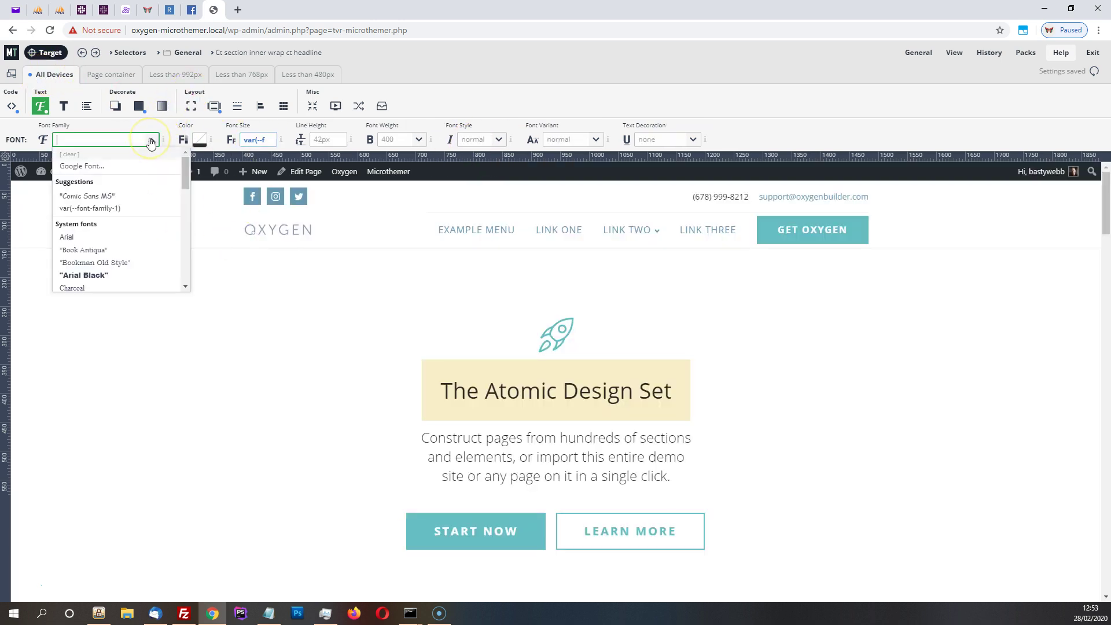
click(113, 210)
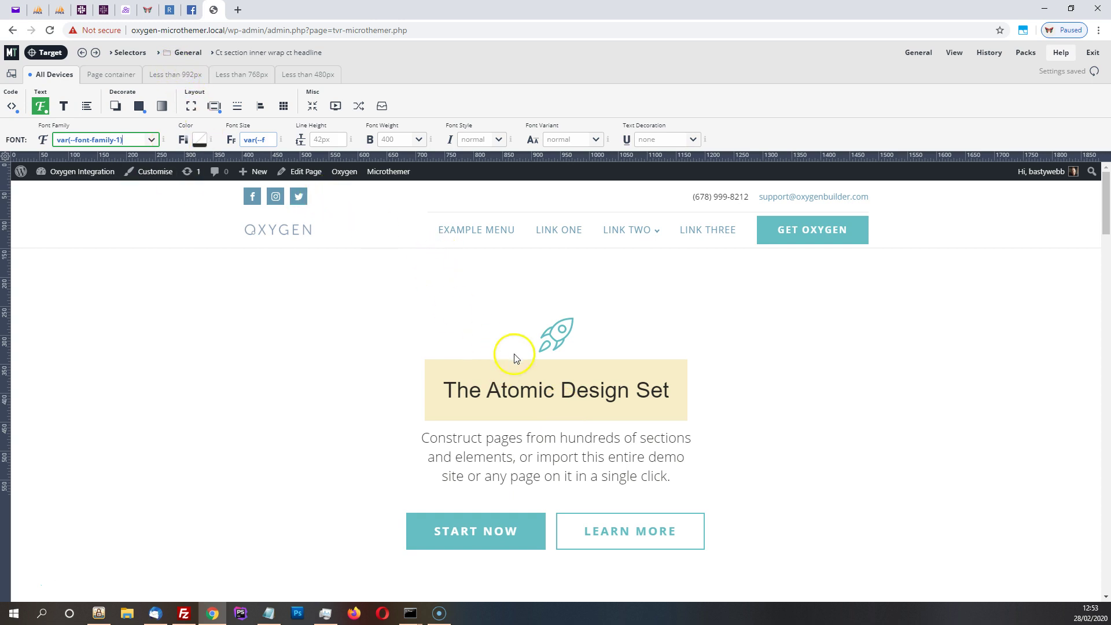
click(130, 54)
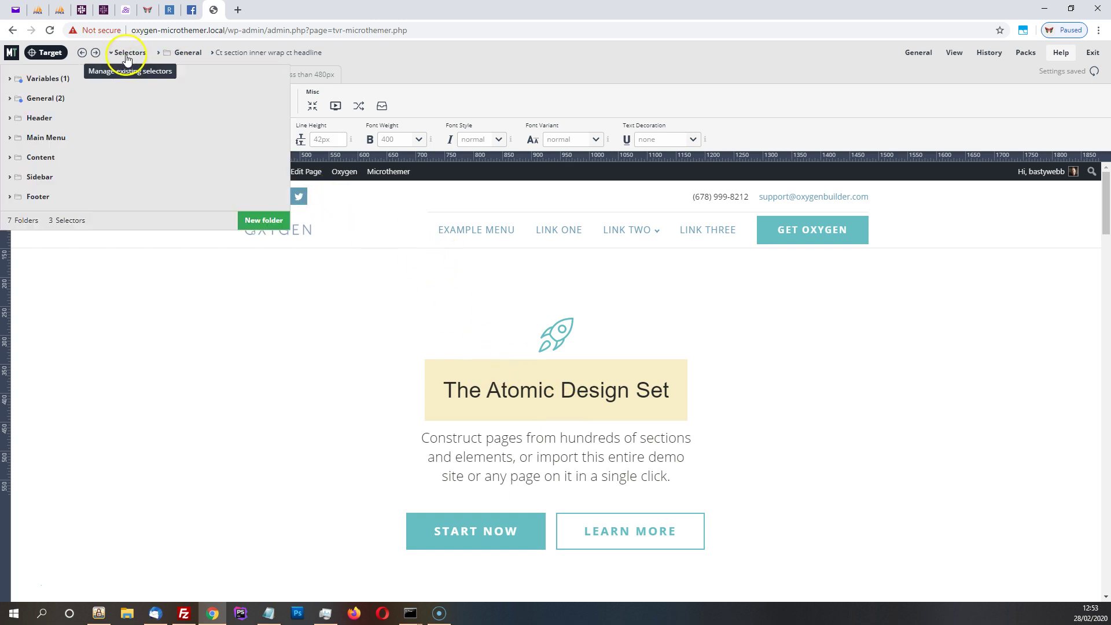
click(57, 78)
click(58, 103)
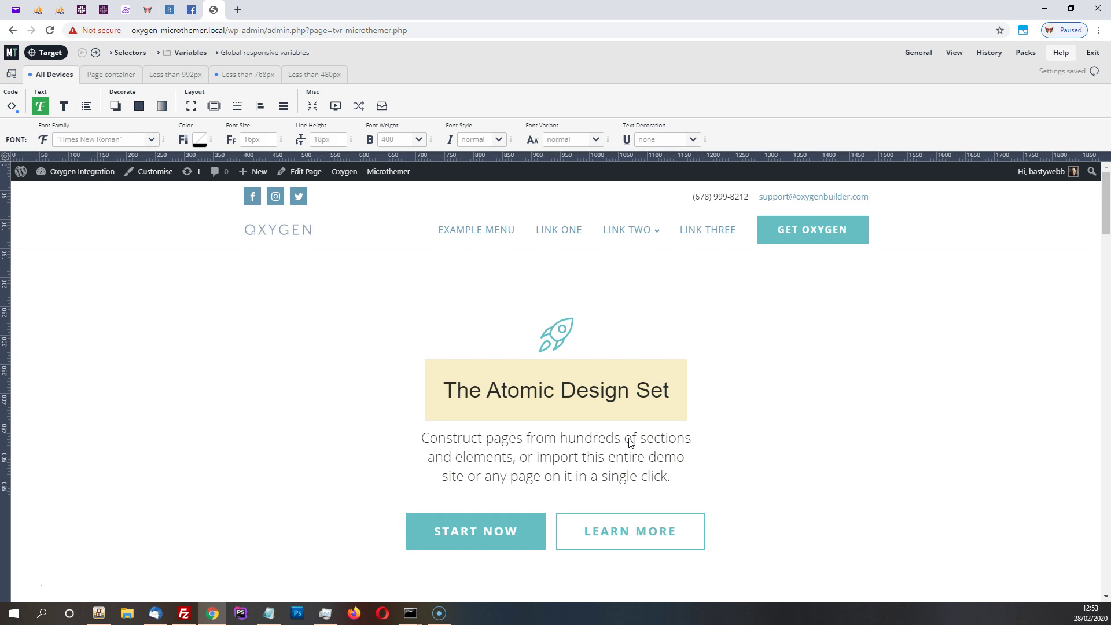
- In the variables' CSS code, highlight --font-family-1 ('Arial') and the font-family variable lines
click(10, 109)
scroll(165, 173, up, 1)
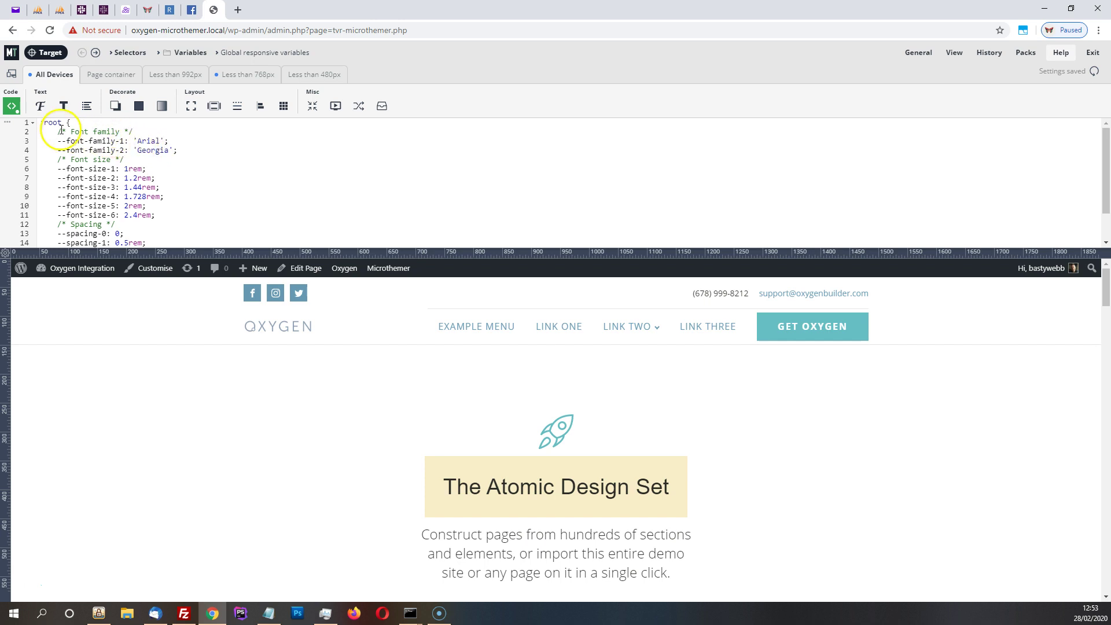
drag(58, 141, 124, 142)
click(142, 161)
click(156, 187)
drag(67, 141, 169, 141)
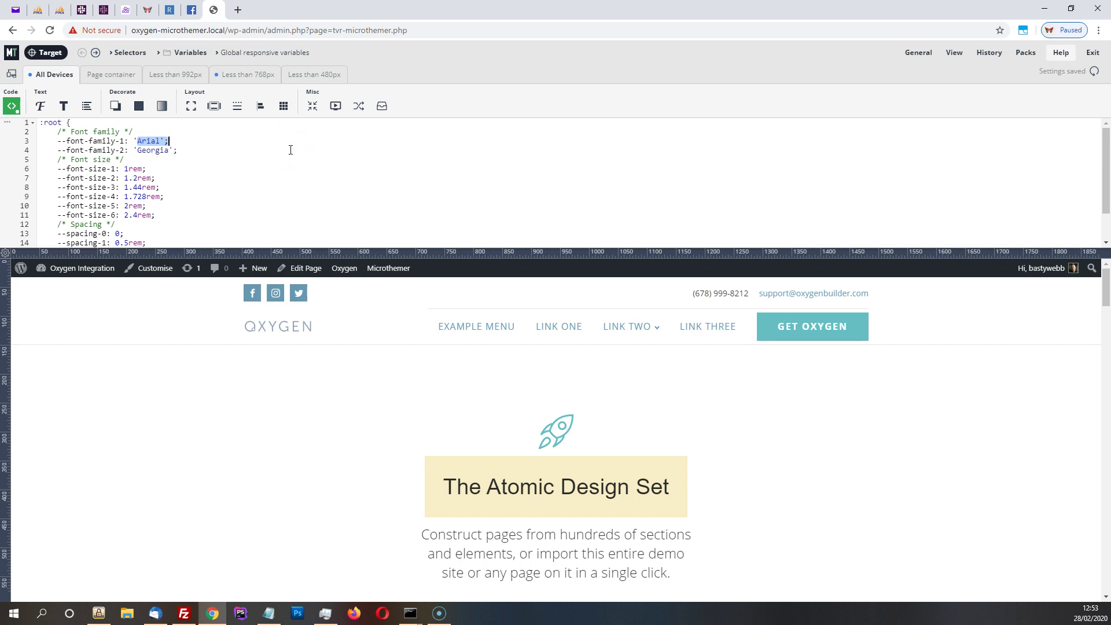
click(121, 150)
- Back on the headline rule, review its font-family variable and open its text colour picker (#2b2c28)
click(96, 53)
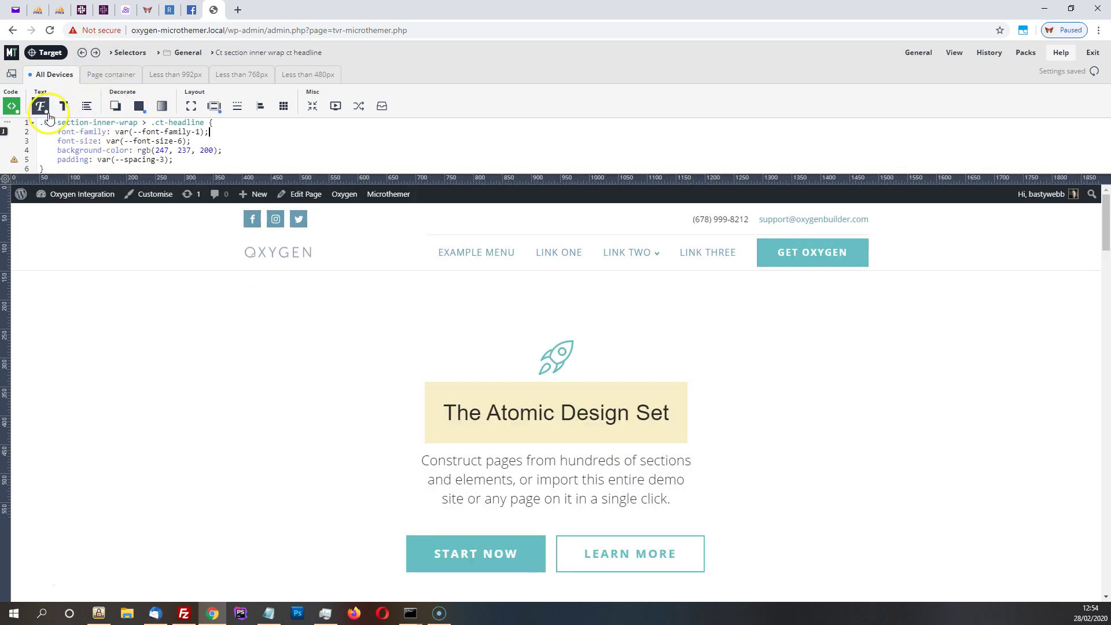
drag(115, 132, 225, 136)
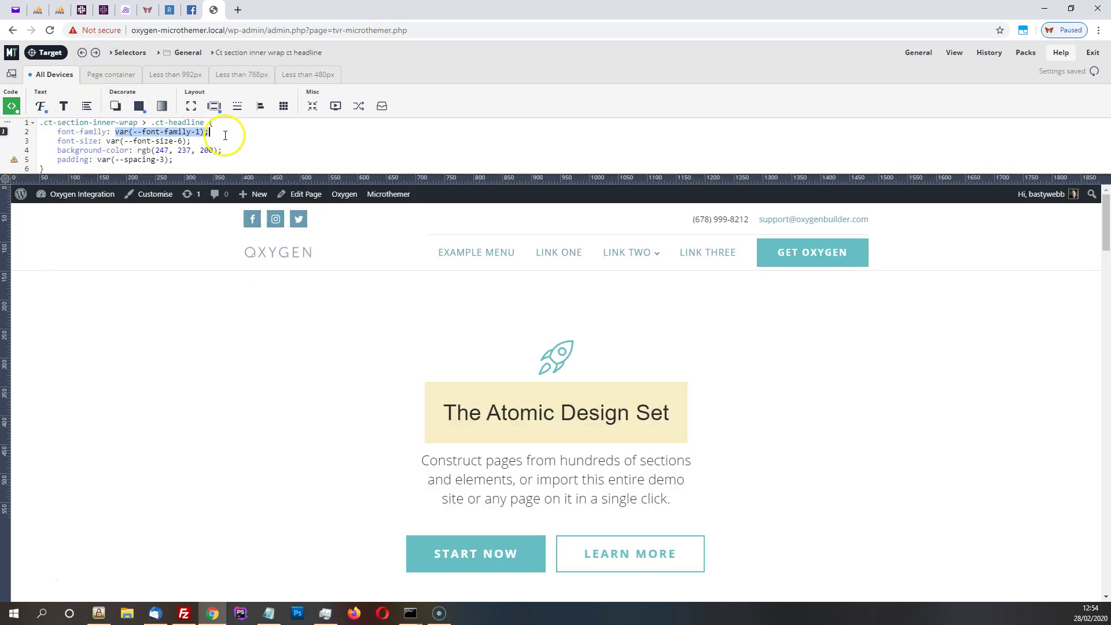
click(40, 106)
click(258, 140)
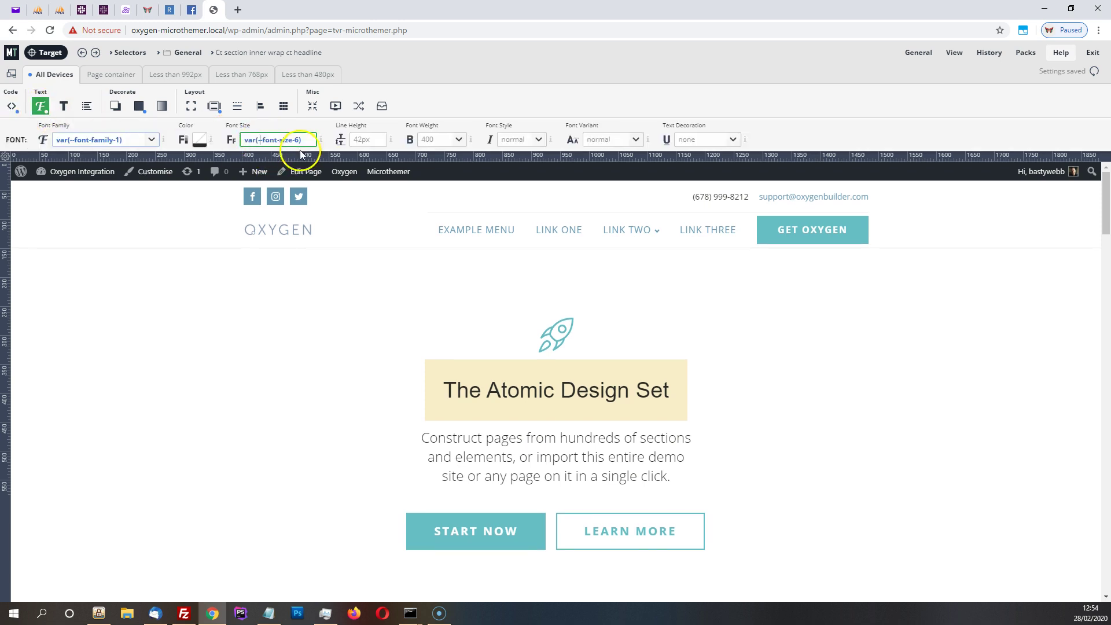
click(201, 144)
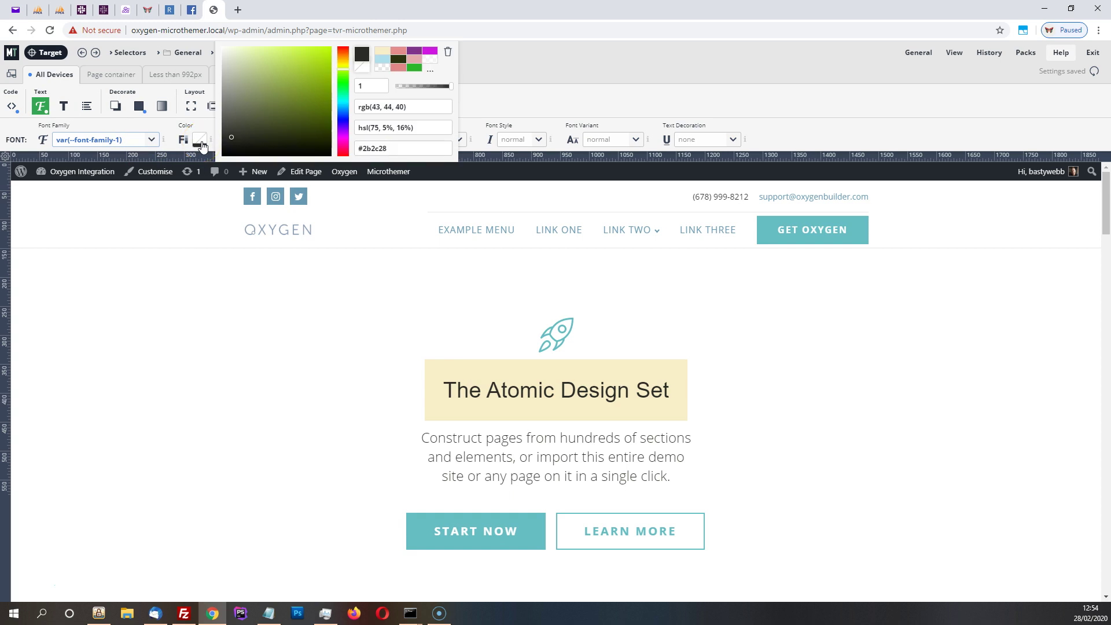
click(200, 142)
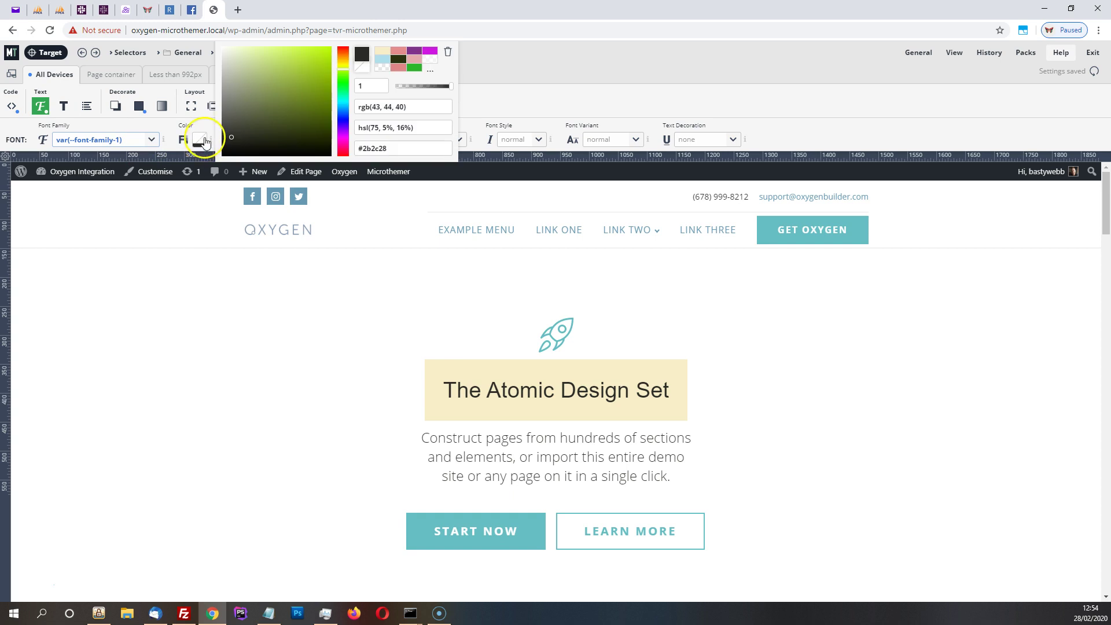